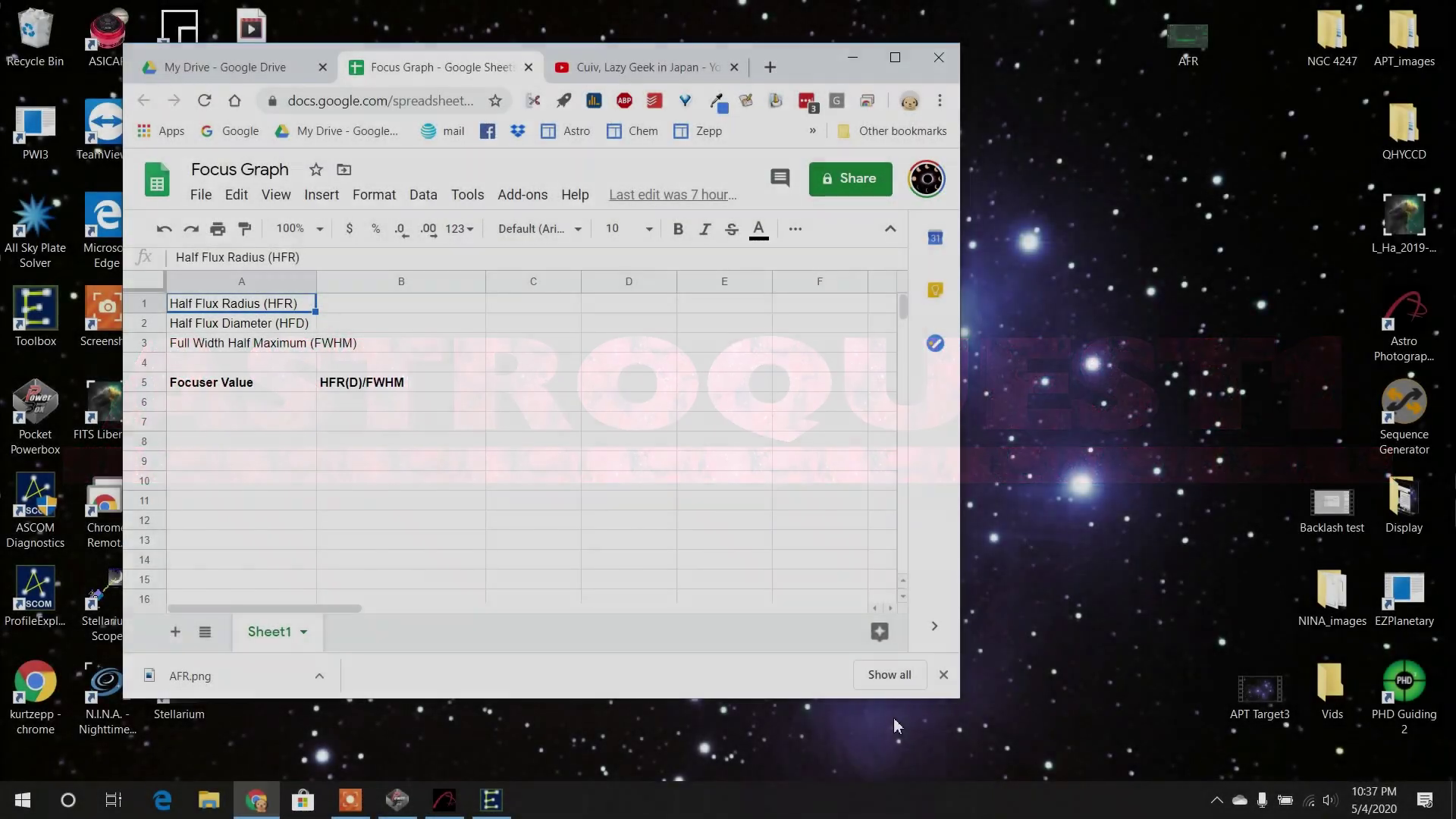
- Show the Cuiv, Lazy Geek in Japan YouTube channel and reposition the browser window on the desktop
left_click_drag(816, 65, 841, 55)
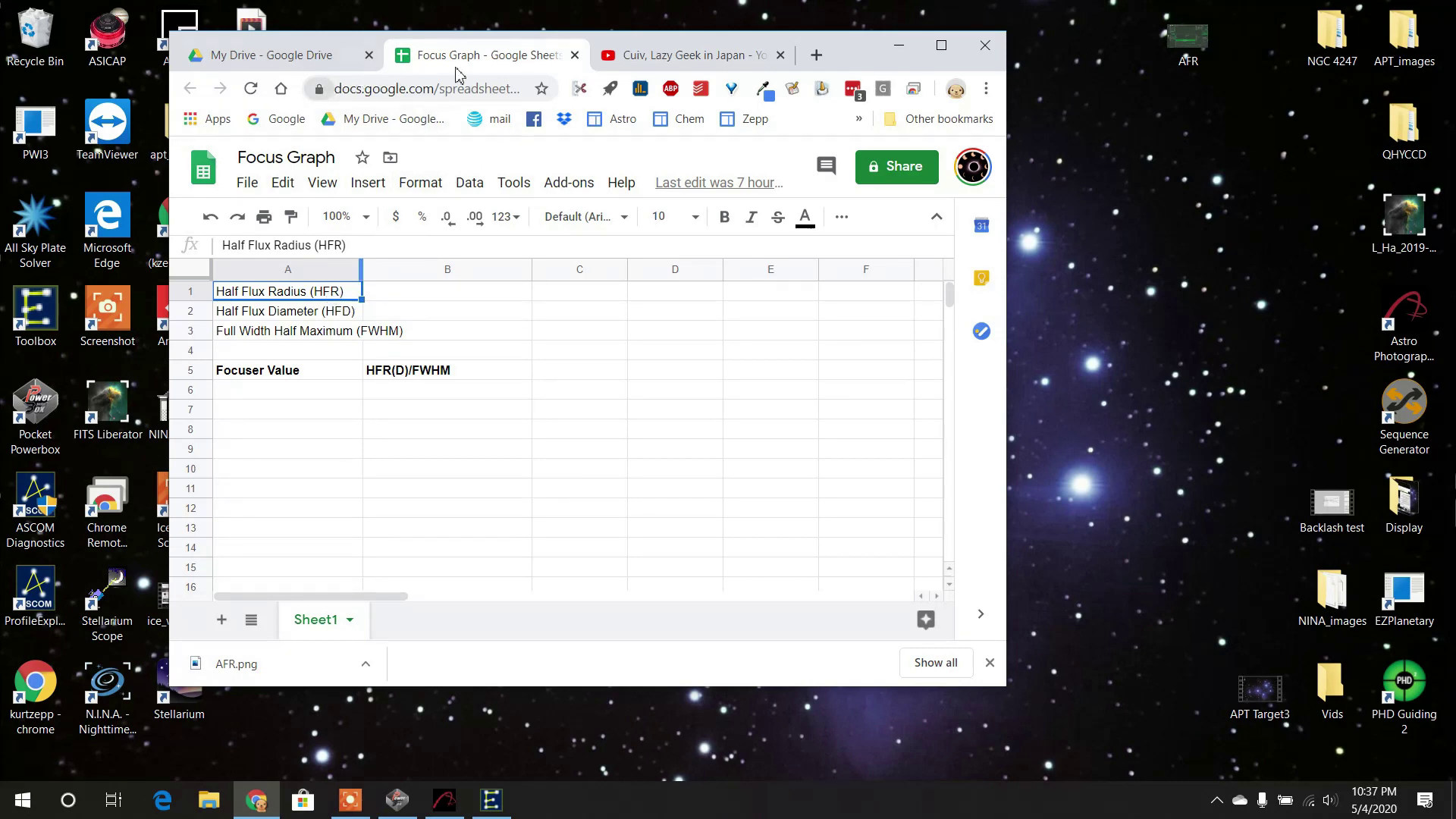
left_click(671, 61)
left_click_drag(833, 57, 812, 45)
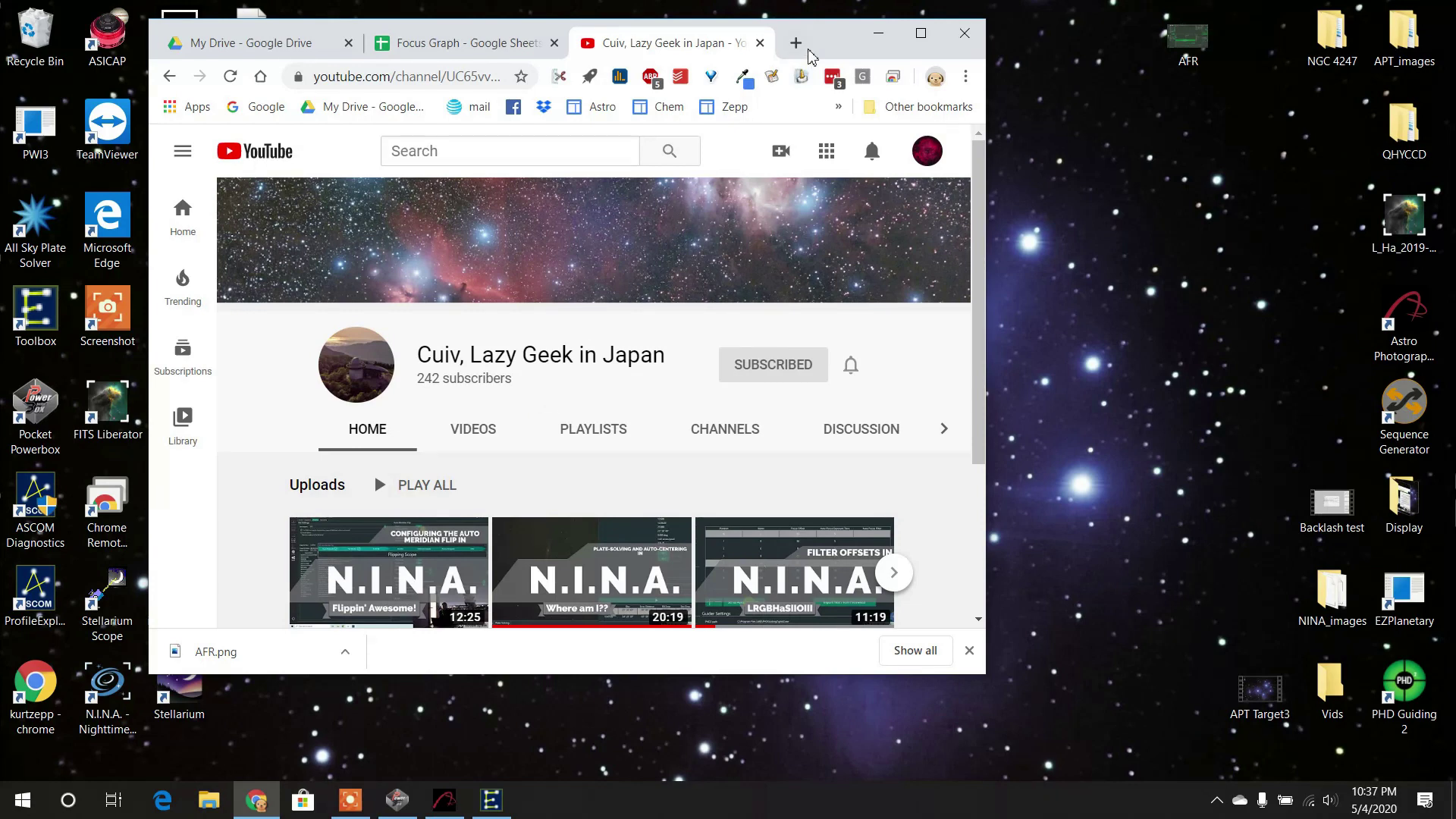
left_click_drag(822, 45, 809, 38)
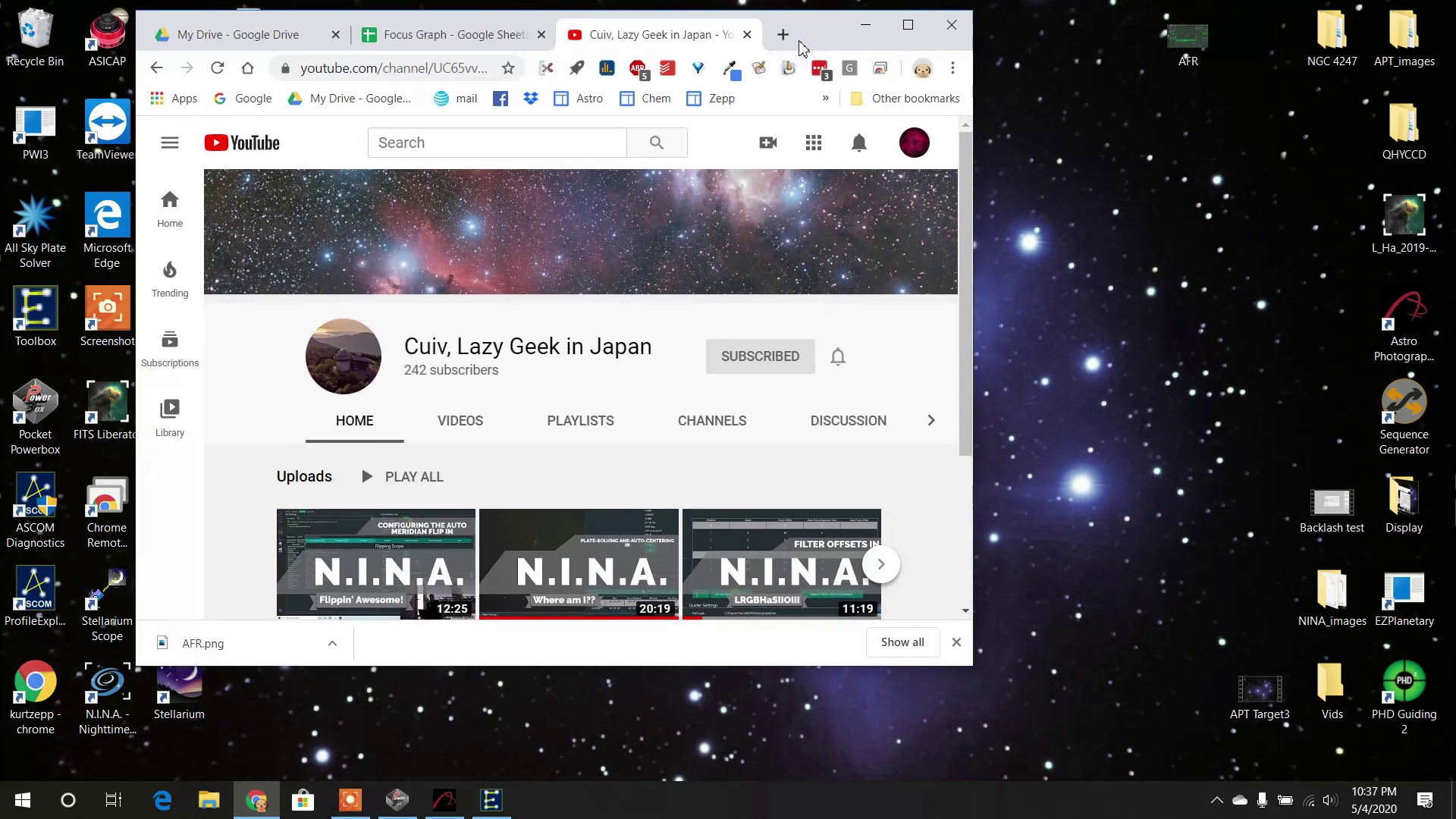
left_click_drag(818, 38, 791, 35)
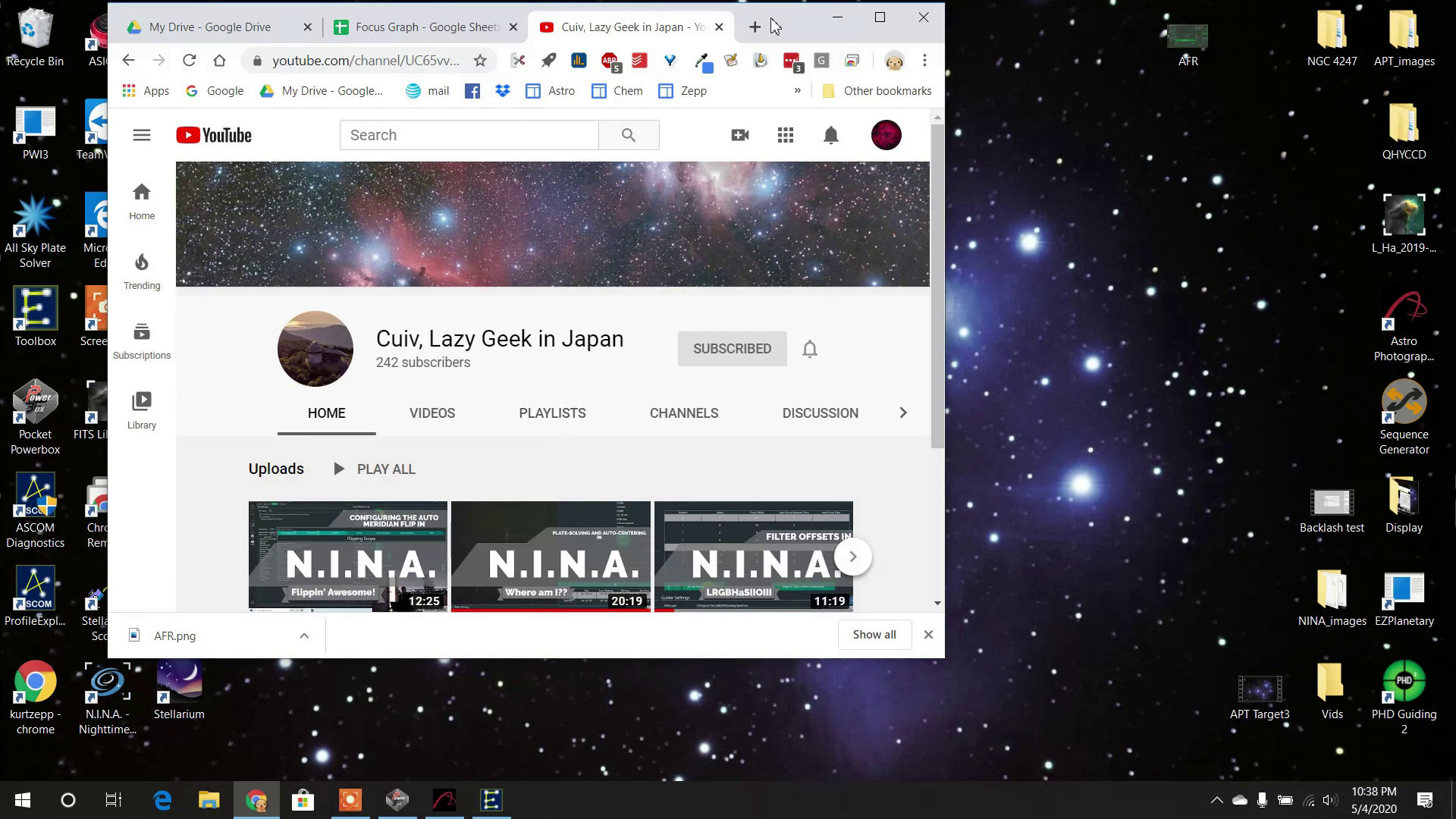
left_click_drag(773, 26, 778, 47)
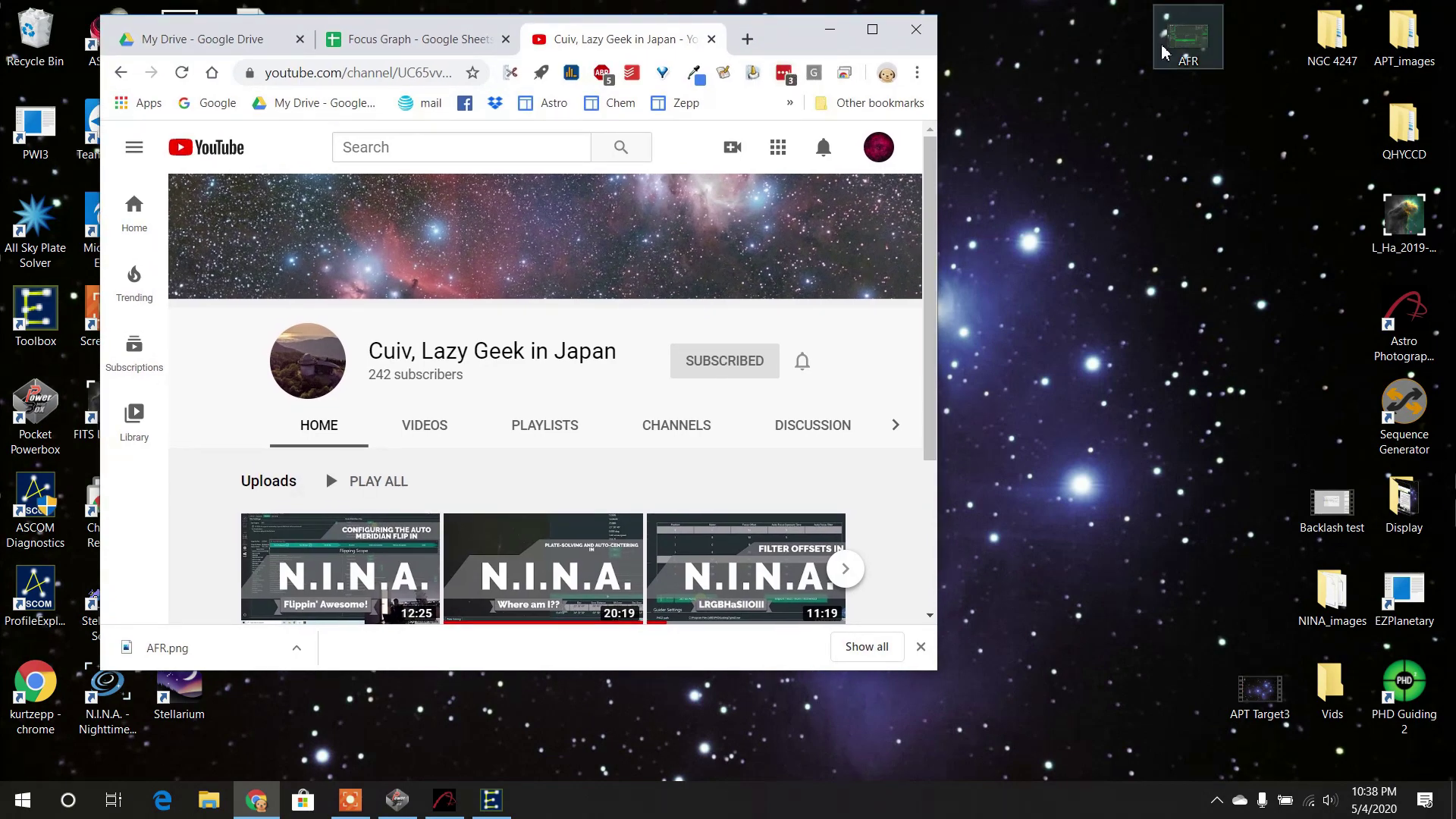
- Open the AFR image from the desktop to examine its autofocus curve, and minimize the image viewer and the browser
double_click(1180, 53)
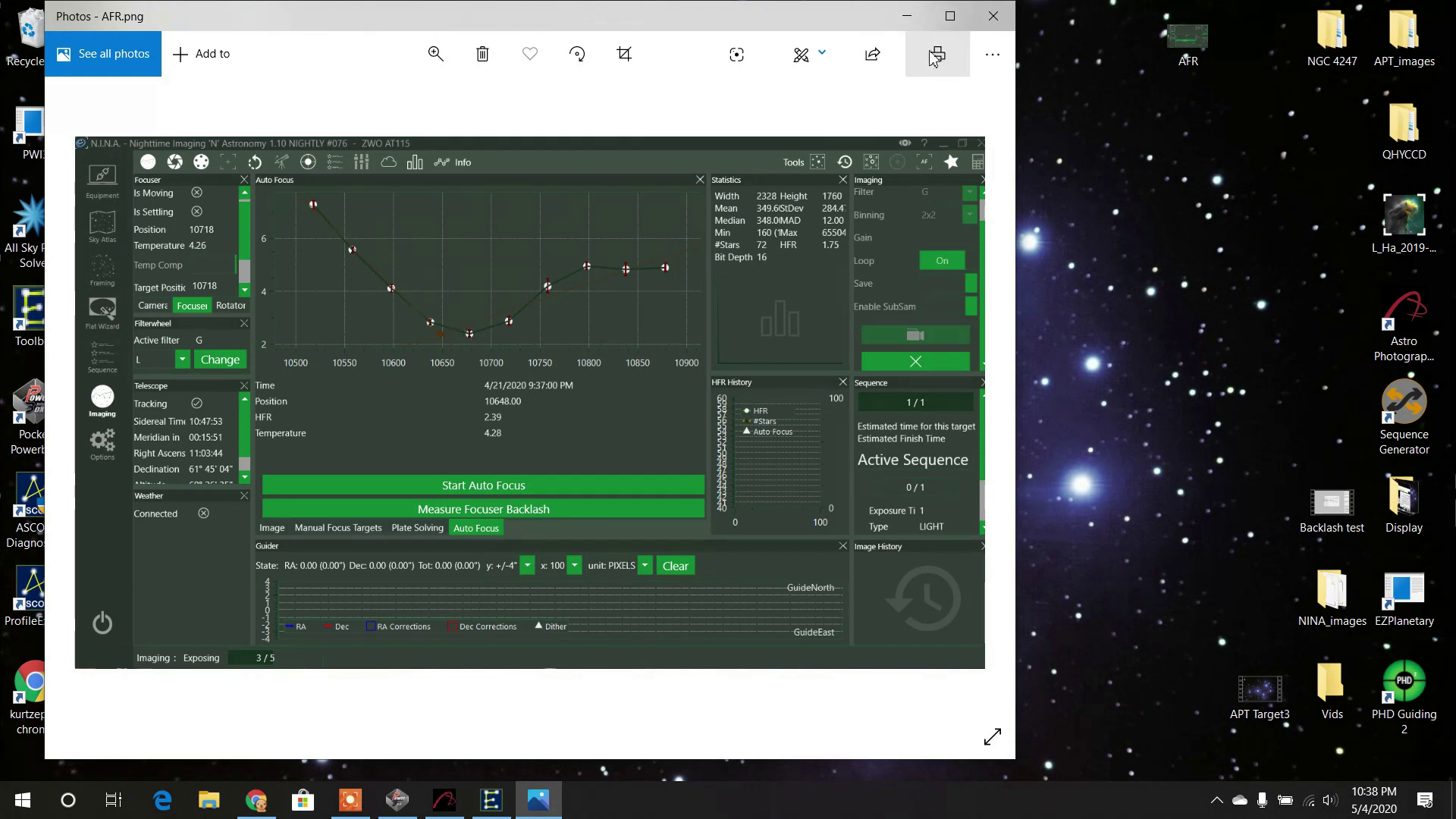
left_click(907, 16)
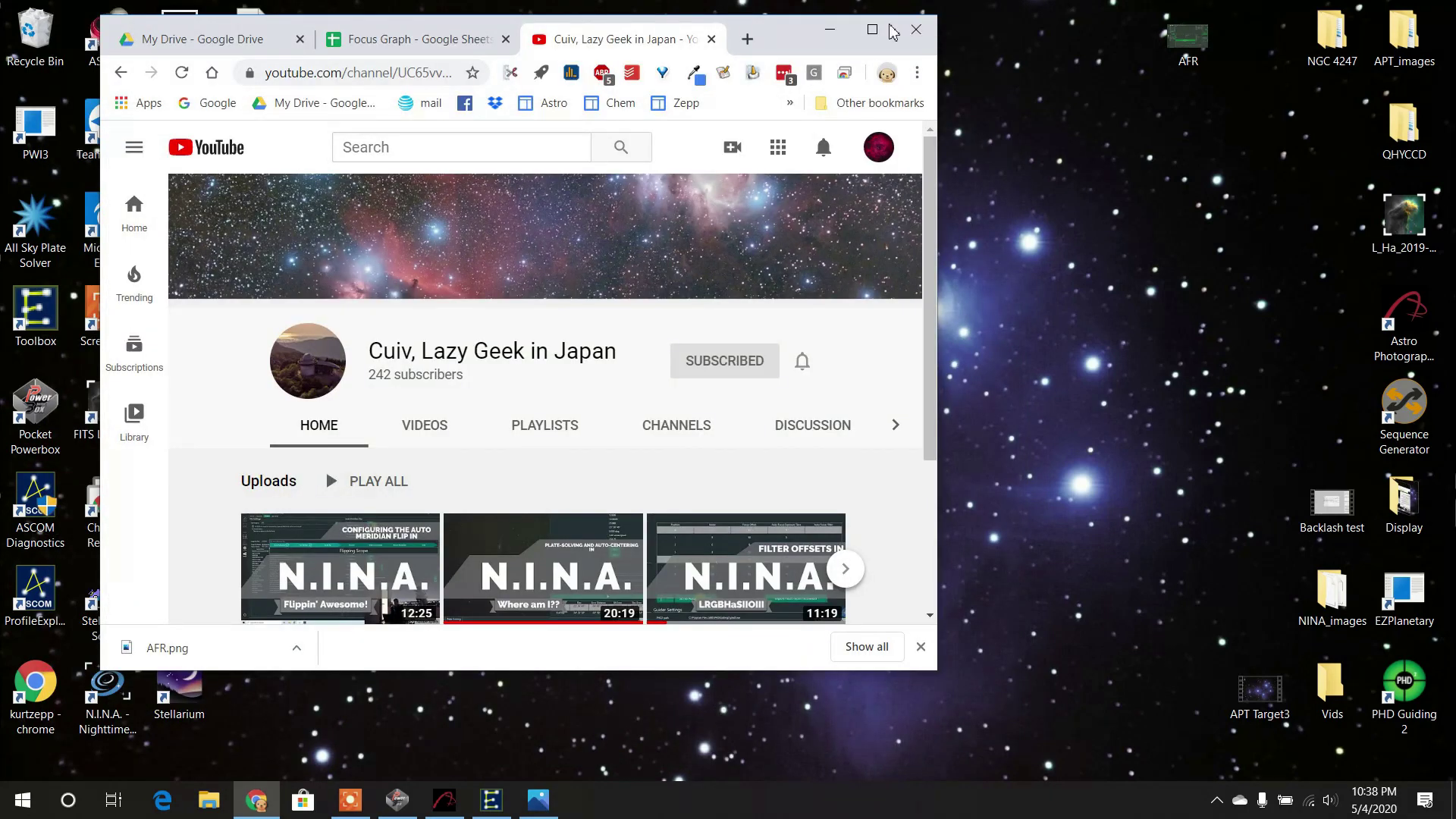
left_click(830, 31)
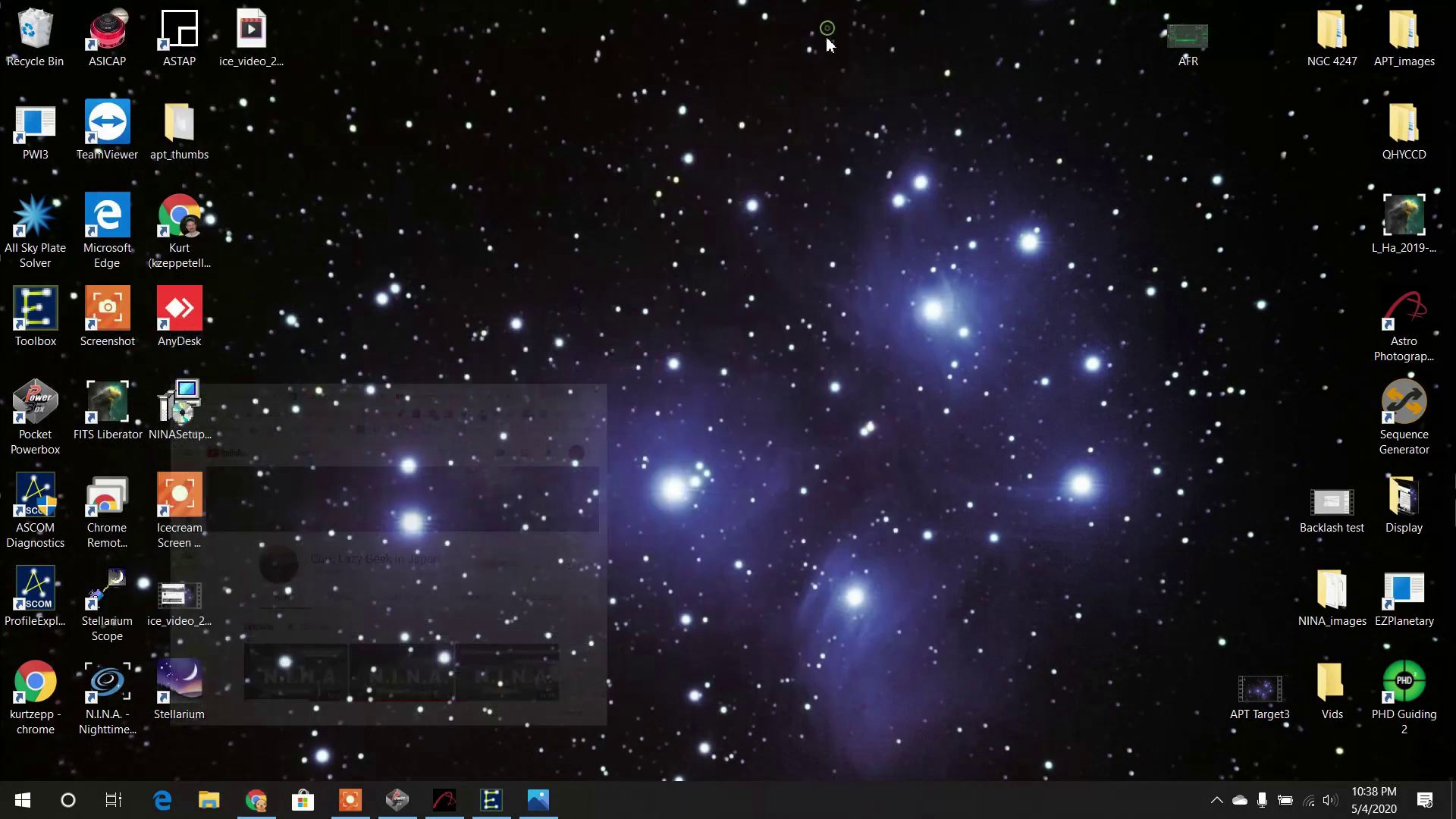
- Switch to Astro Photography Tool and shoot a new frame with the current camera settings
left_click(442, 798)
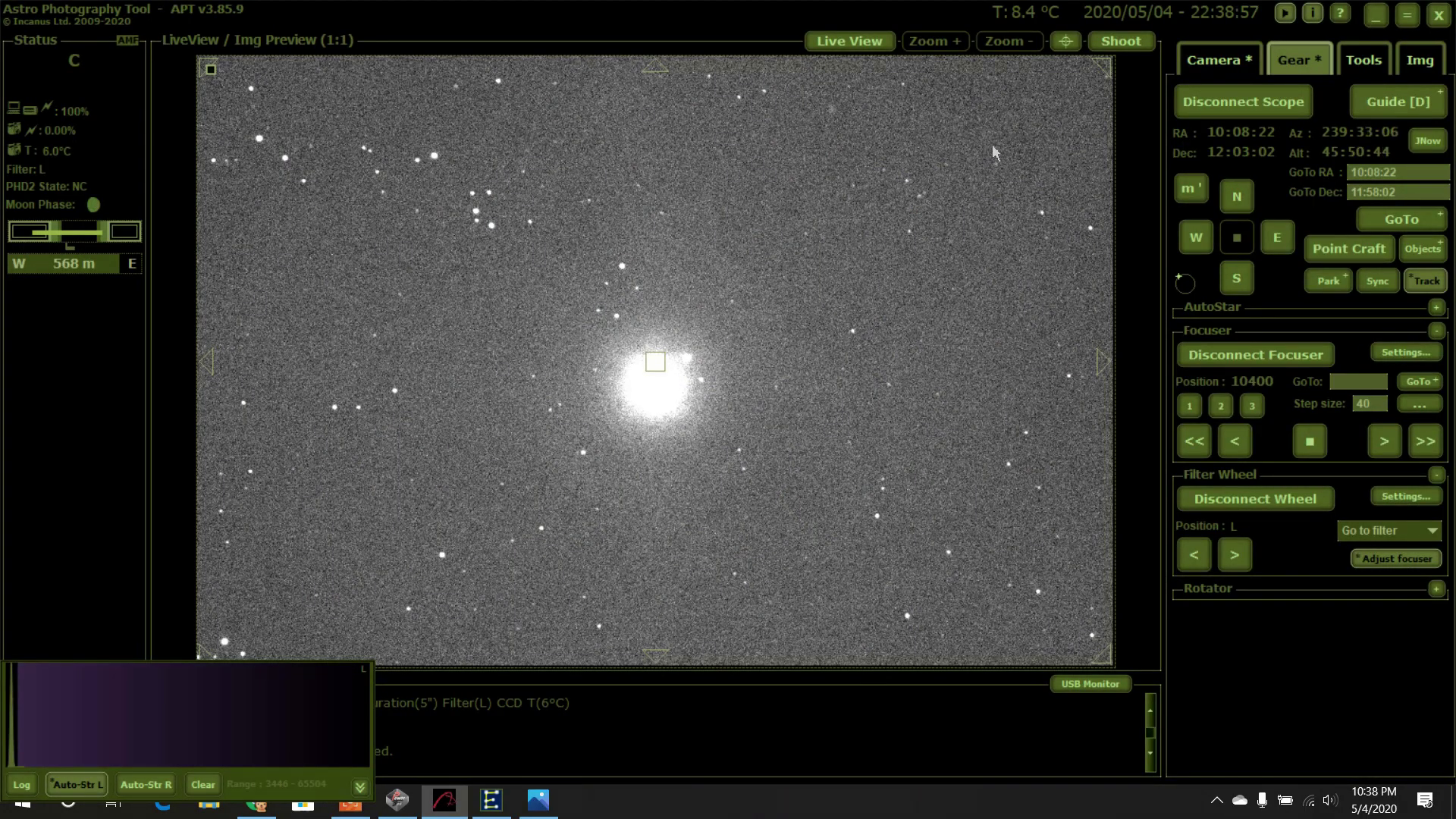
left_click(1239, 67)
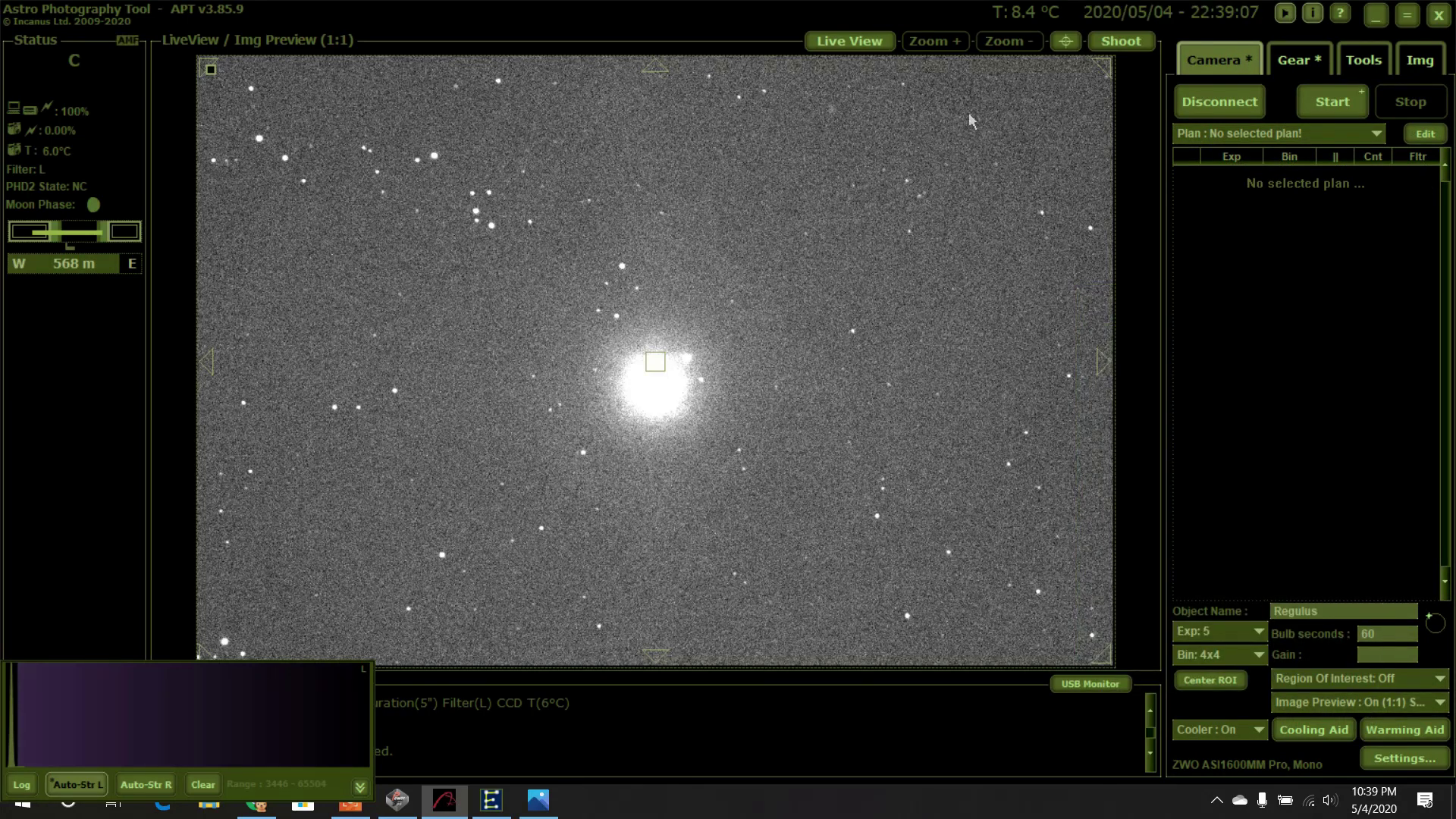
left_click(876, 42)
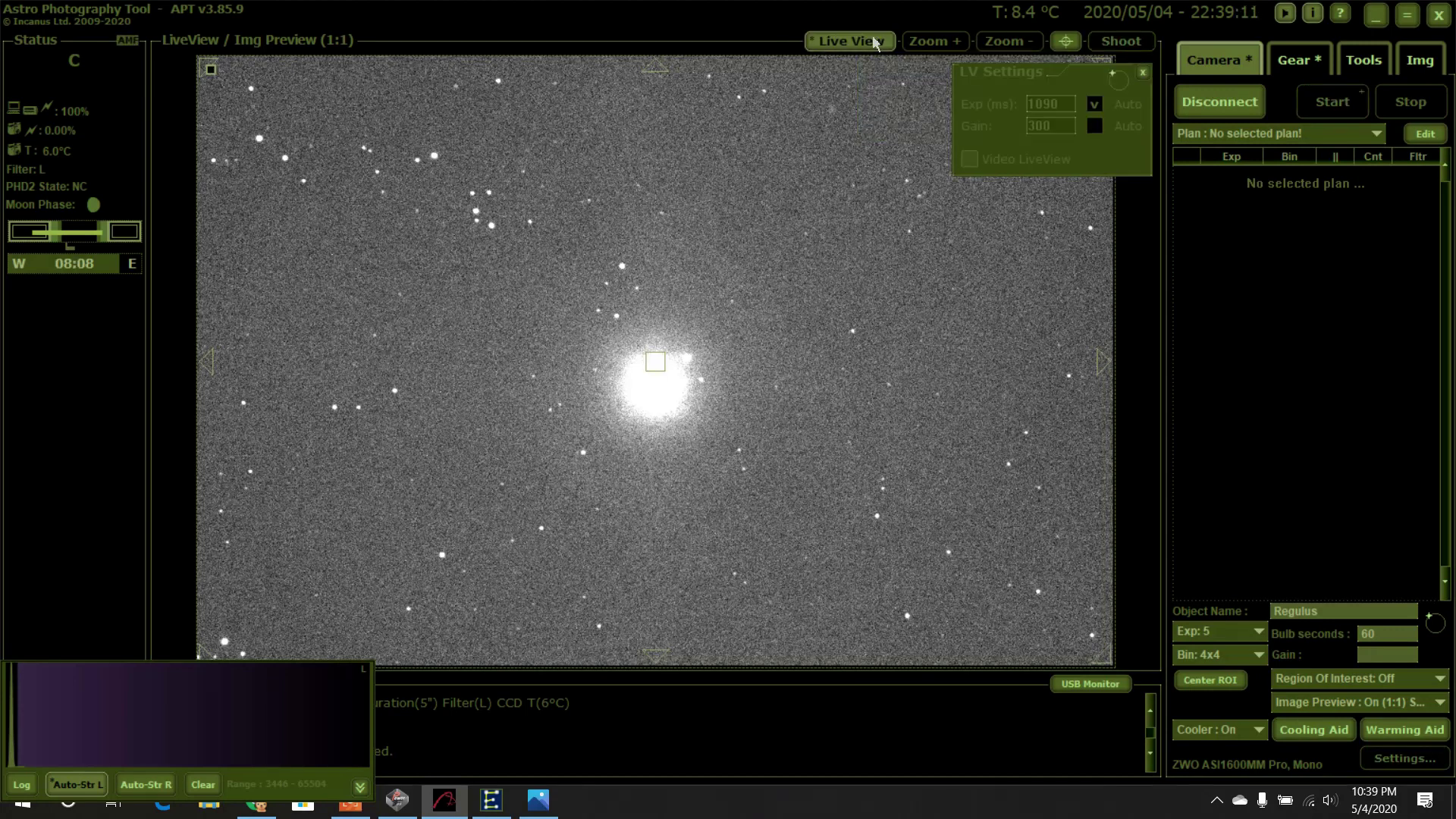
left_click(1136, 44)
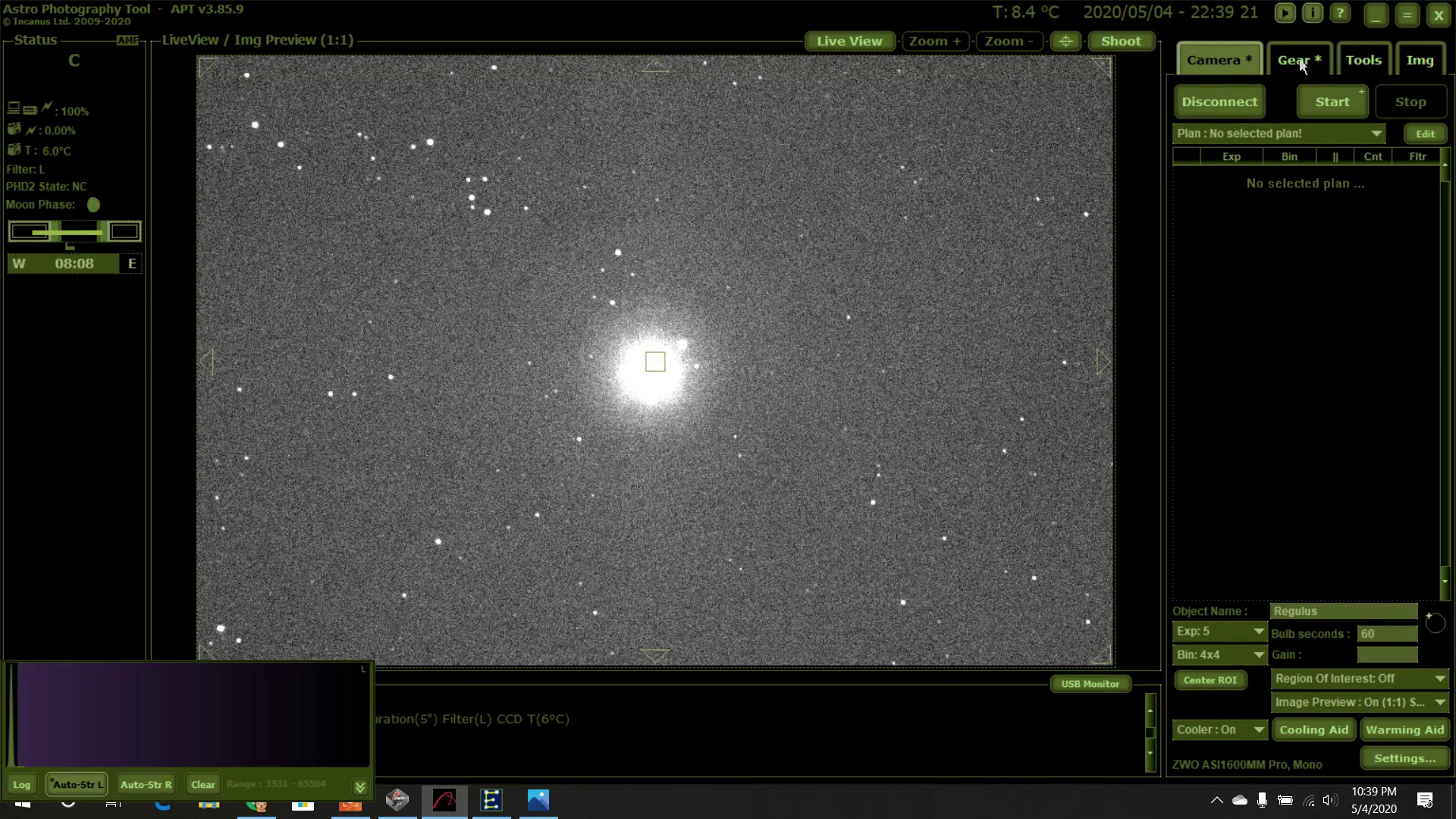
- Open the Focus Aid, move it to an area clear of the bright central star, and measure the selected star's FWHM and HFD
left_click(1358, 61)
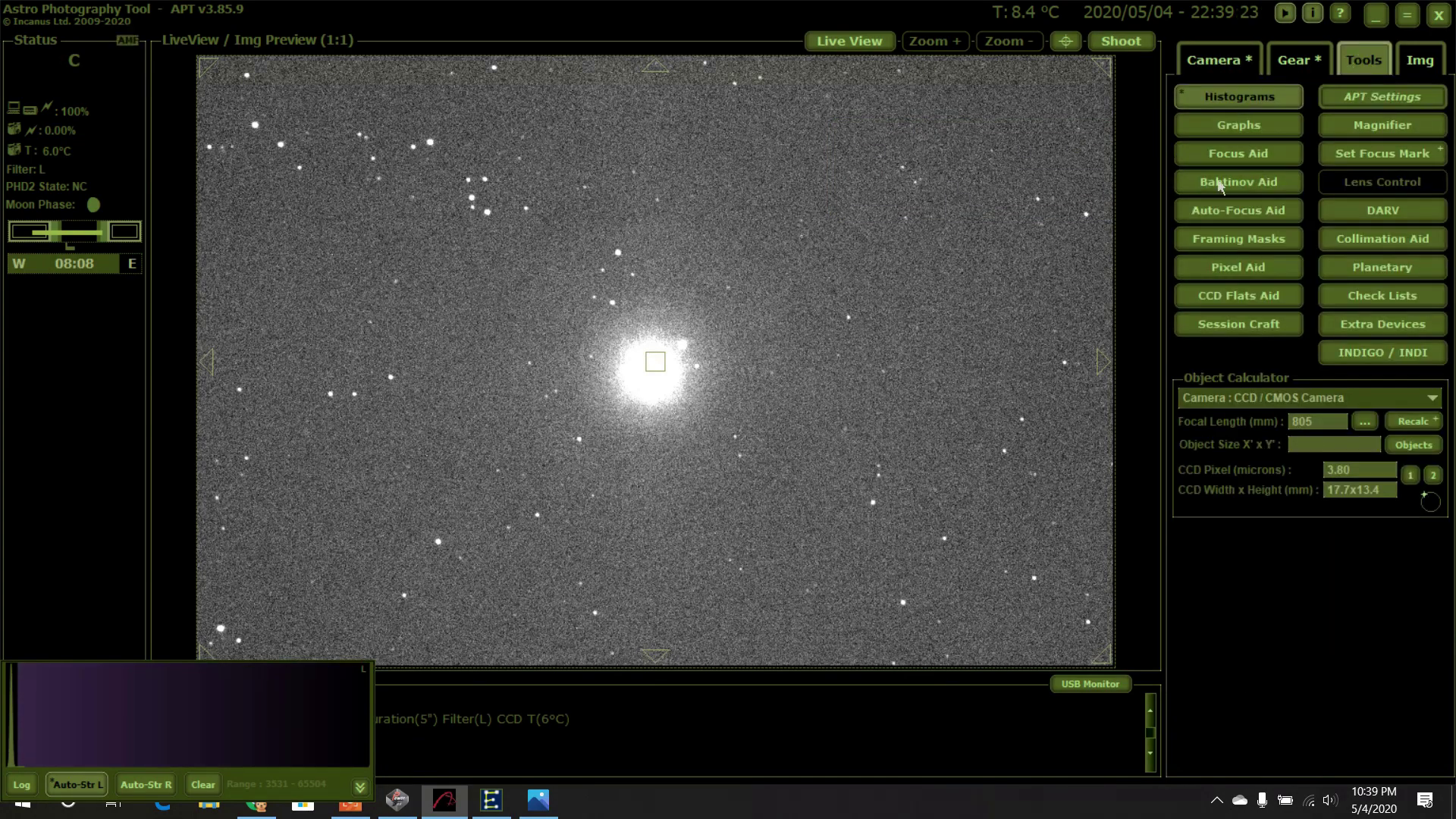
left_click(1239, 156)
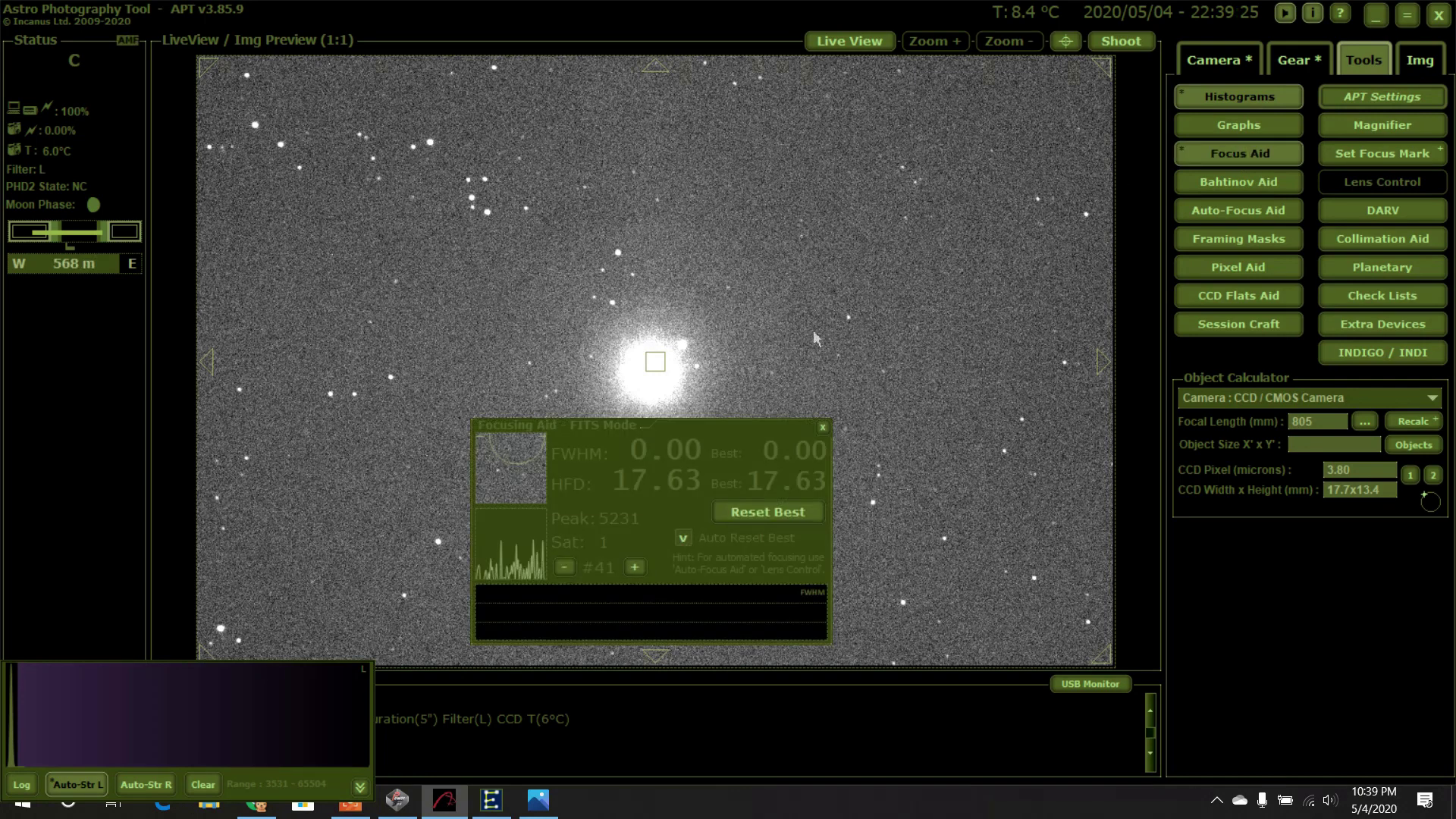
left_click_drag(735, 434, 508, 124)
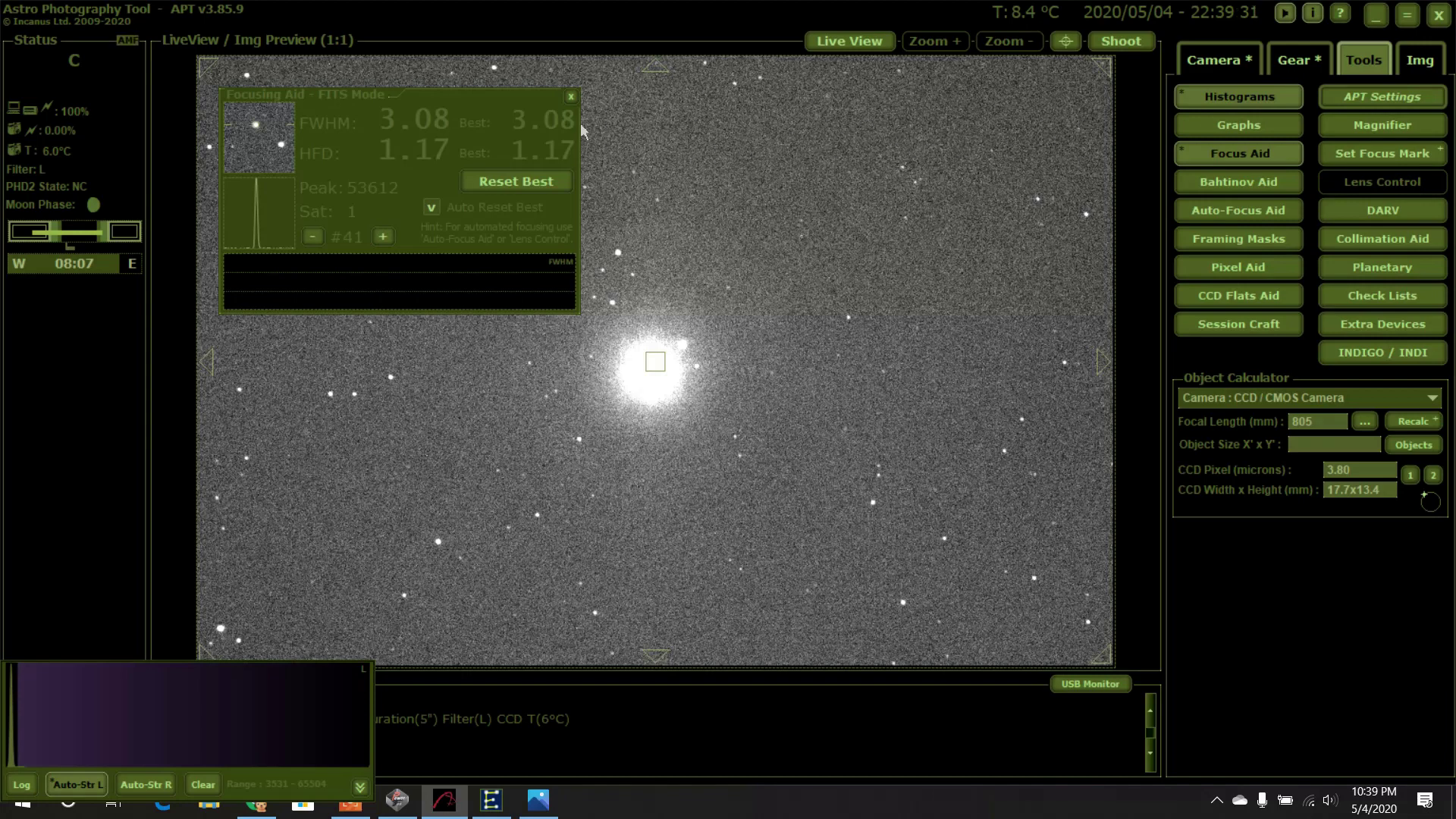
mouse_move(534, 152)
left_click_drag(462, 124, 460, 124)
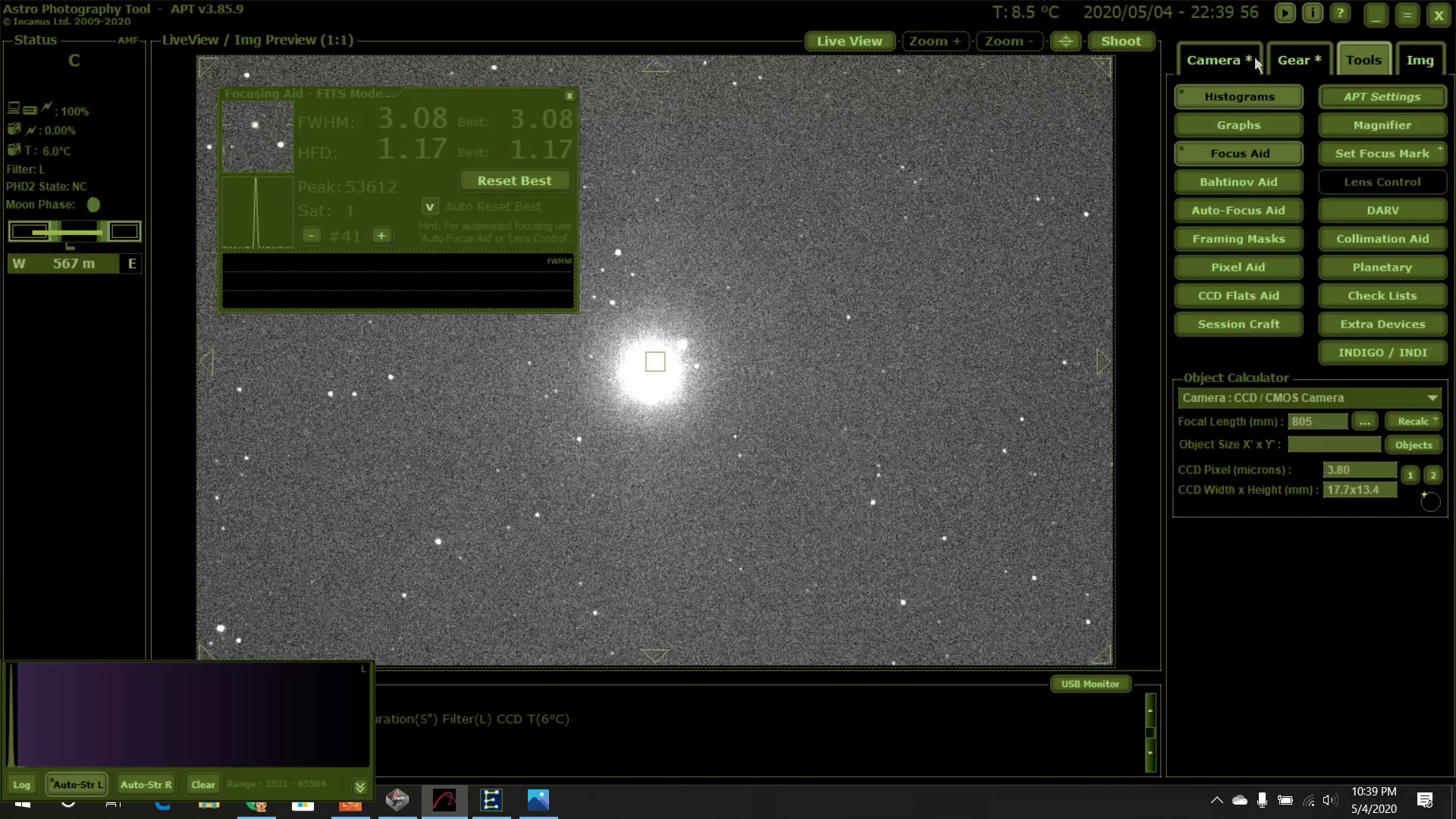
- Set the focuser step size to 100, move the focuser one step inward and shoot a frame
left_click(1294, 59)
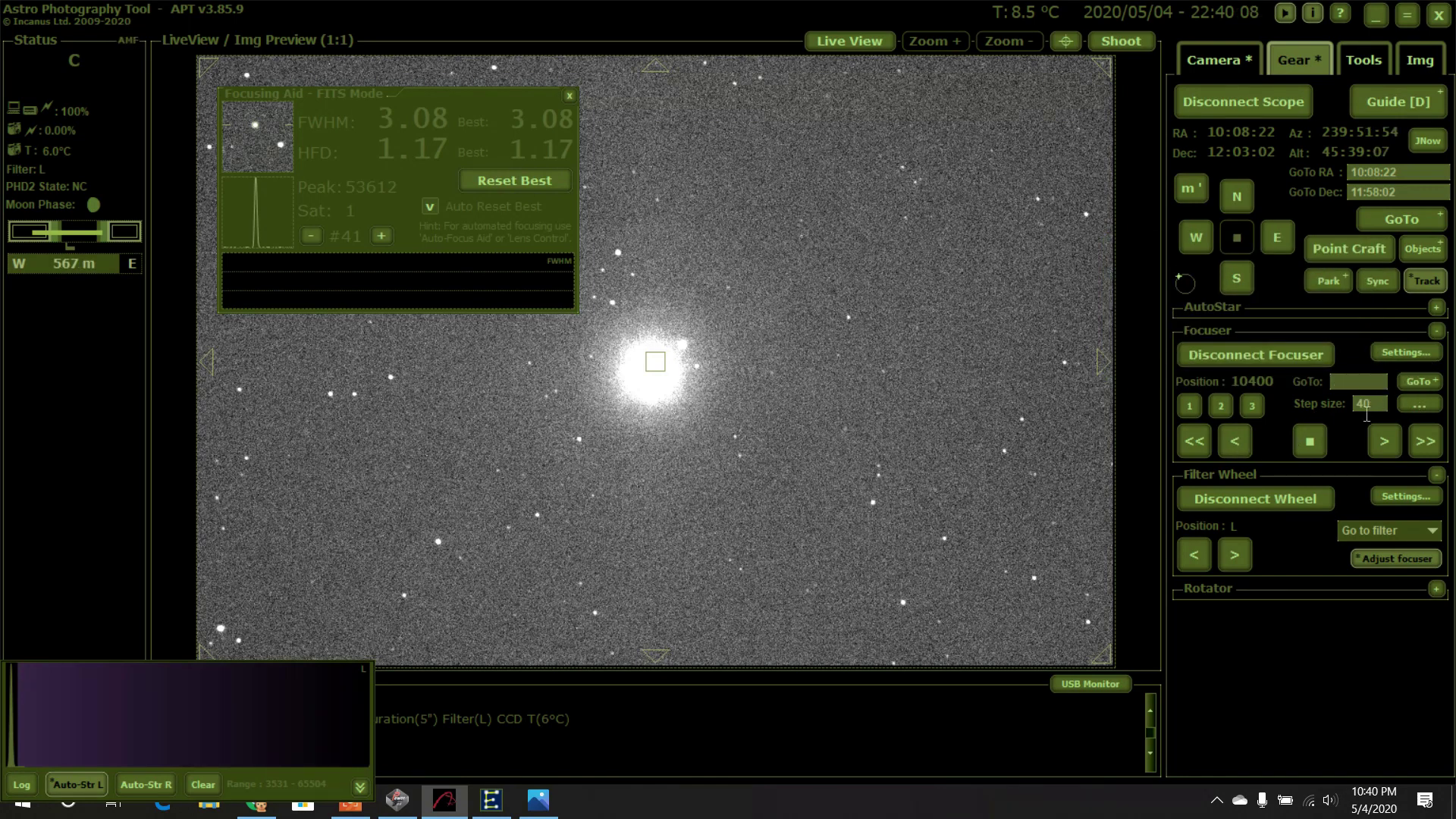
left_click_drag(1376, 408, 1349, 410)
type("100")
left_click(1234, 448)
left_click(1101, 43)
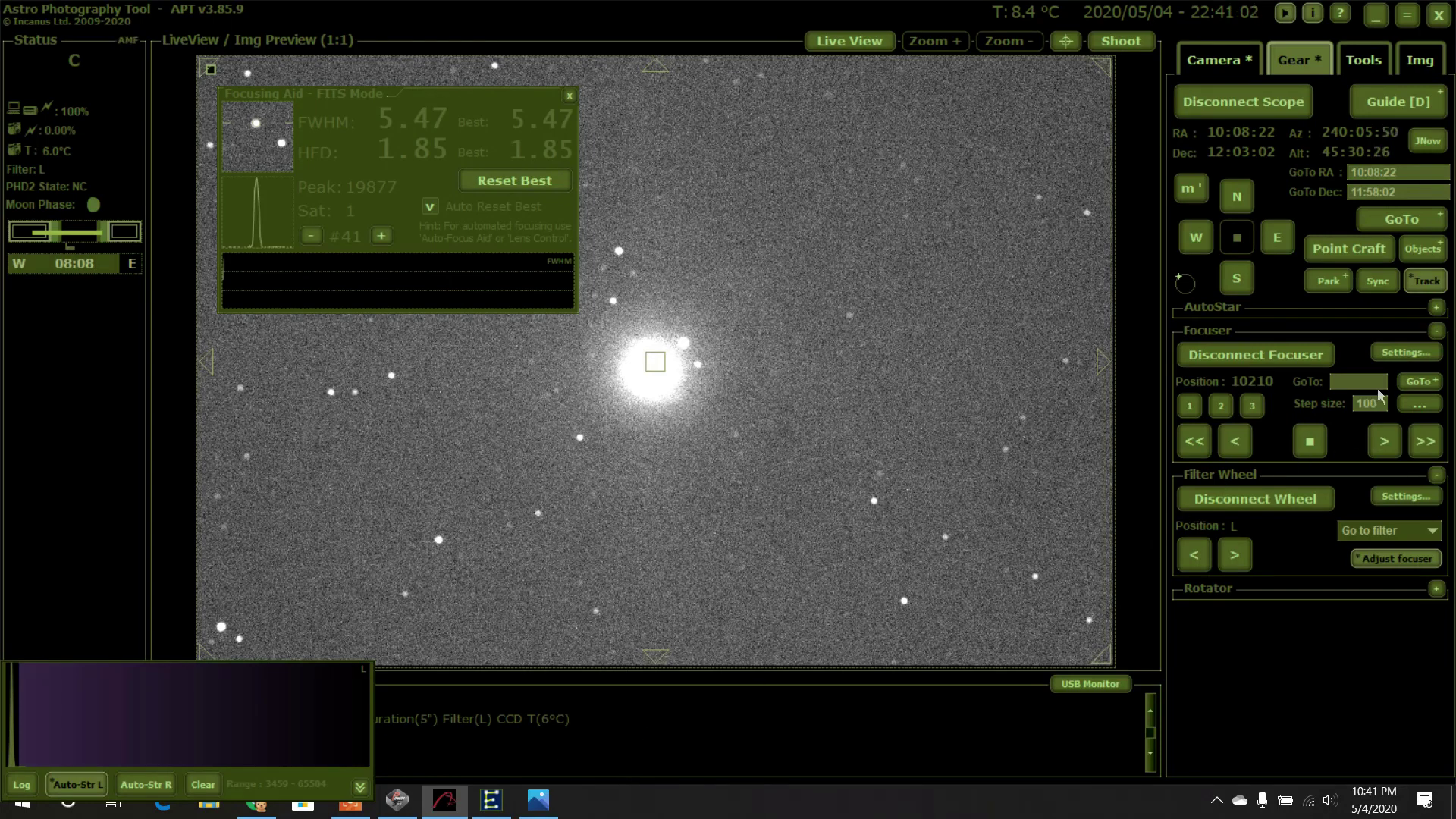
- Set the focuser step size to 40, move the focuser one step outward to 10340 and shoot a frame
left_click_drag(1378, 403, 1347, 404)
type("40")
left_click(1381, 445)
left_click(1126, 47)
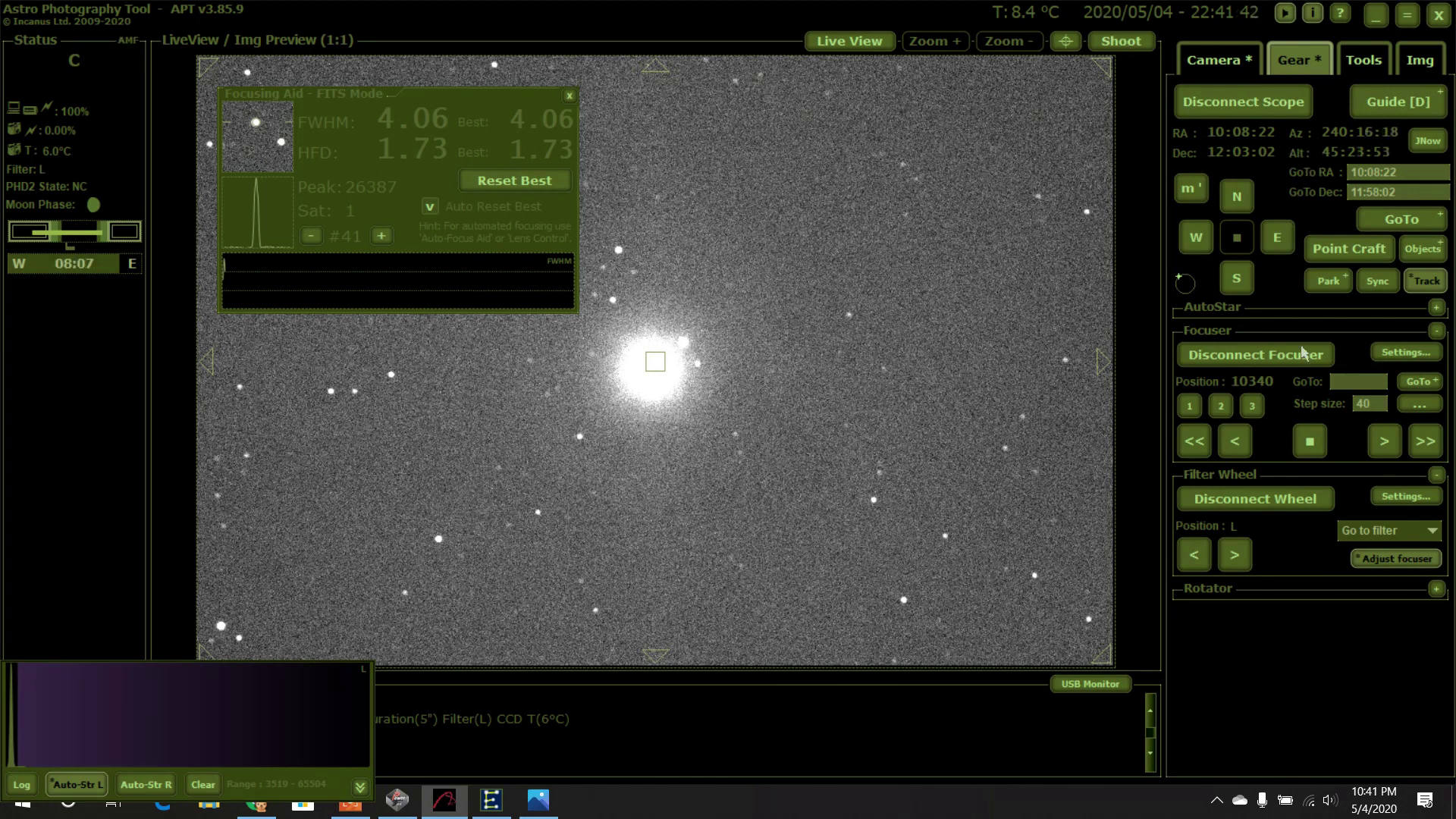
- Move the focuser outward in steps of 40 to positions 10380, 10420 and 10460, shooting a frame at each
left_click(1386, 441)
left_click(1109, 42)
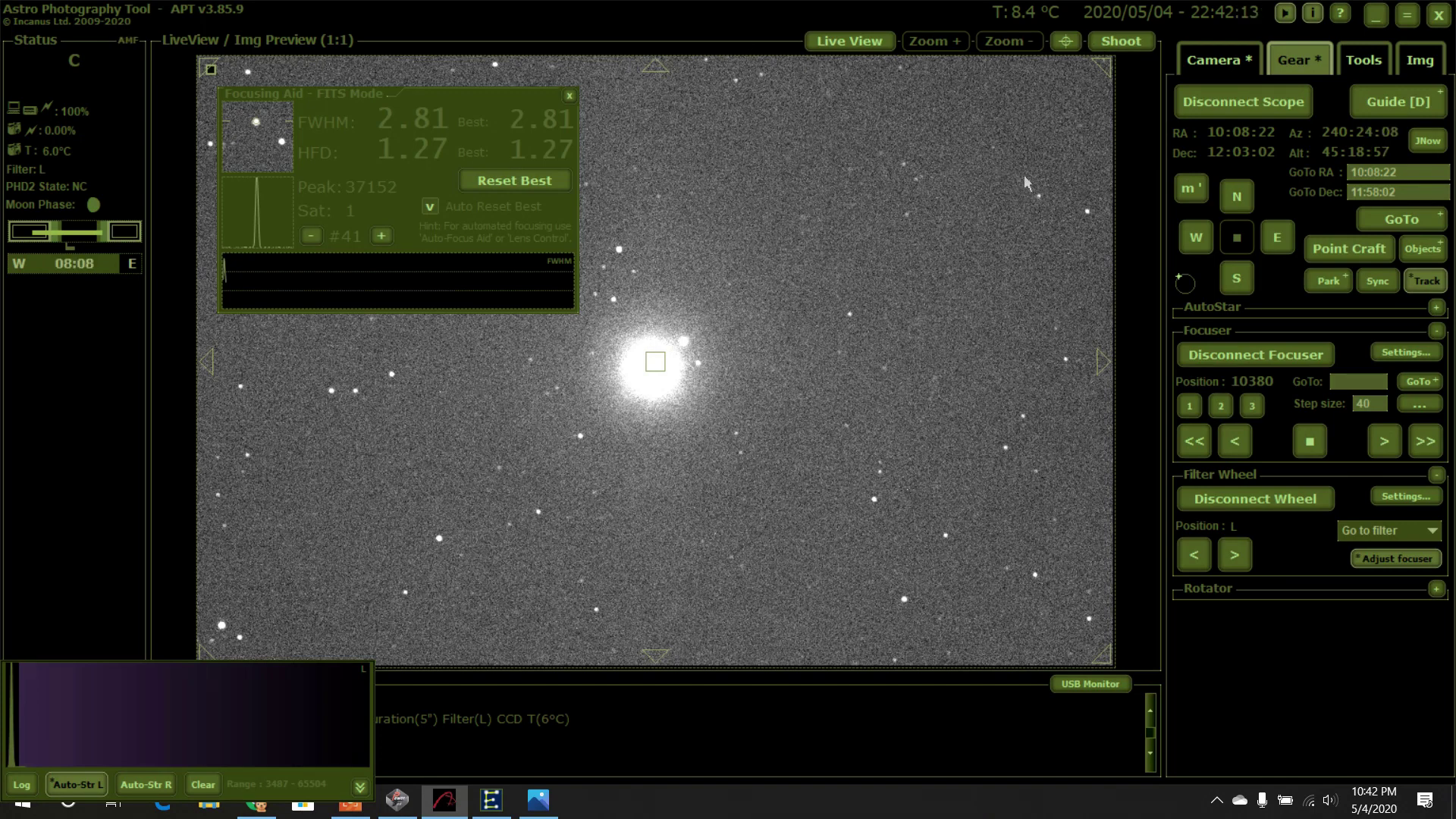
left_click(1383, 443)
left_click(1113, 44)
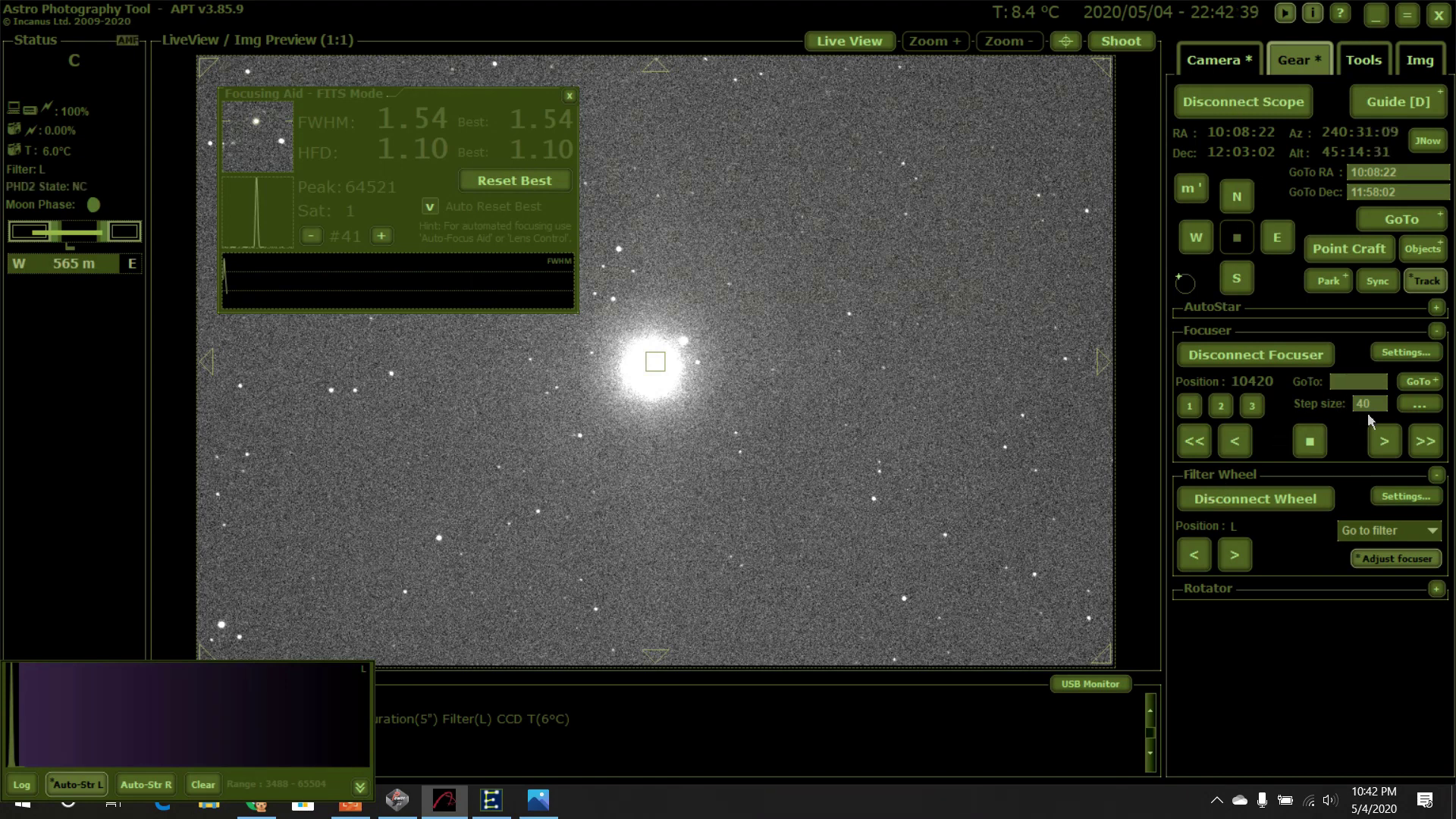
left_click(1380, 447)
left_click(1116, 44)
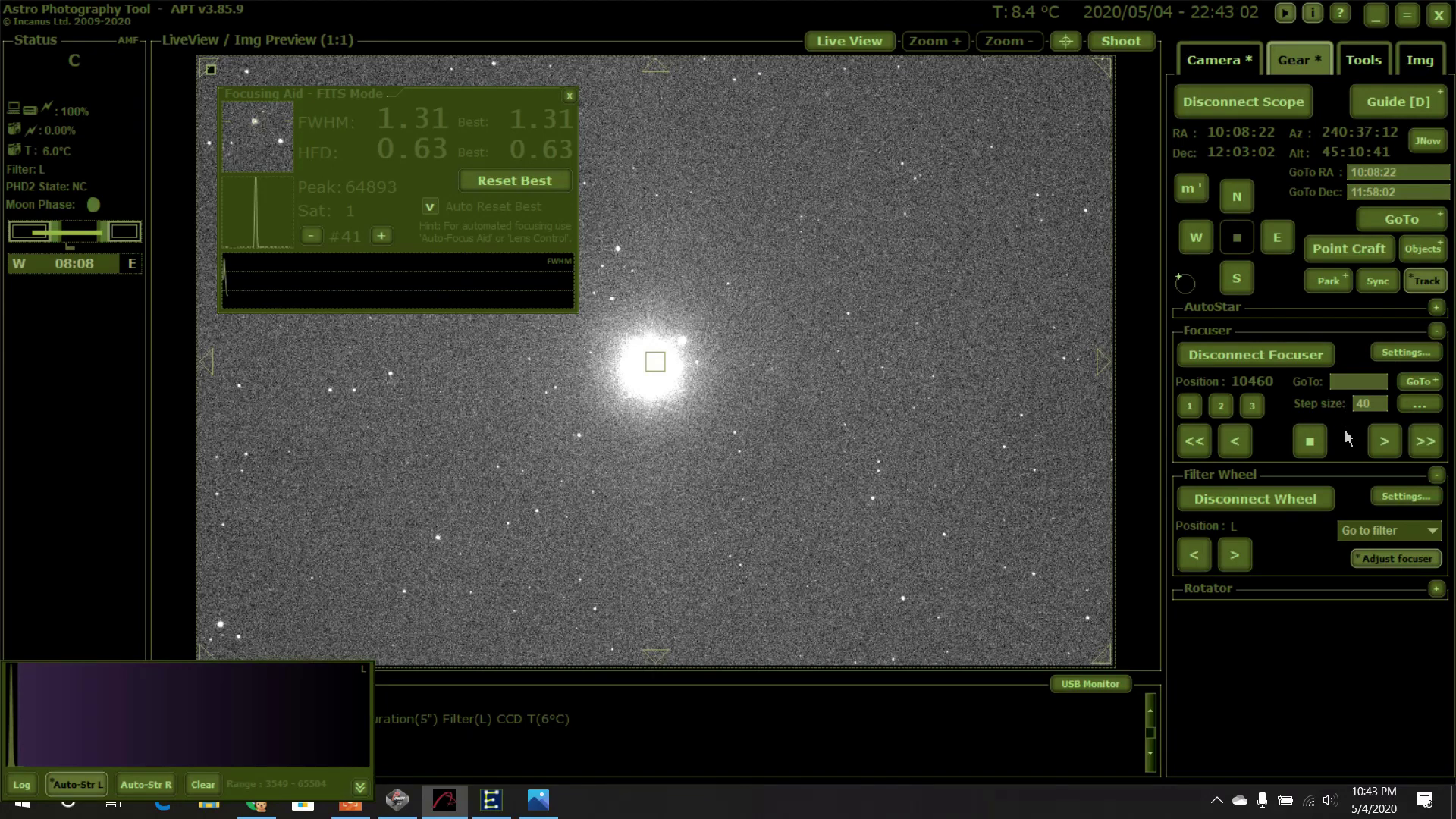
- Continue outward in steps of 40 to focuser positions 10500, 10540 and 10580, shooting a frame at each
left_click(1385, 442)
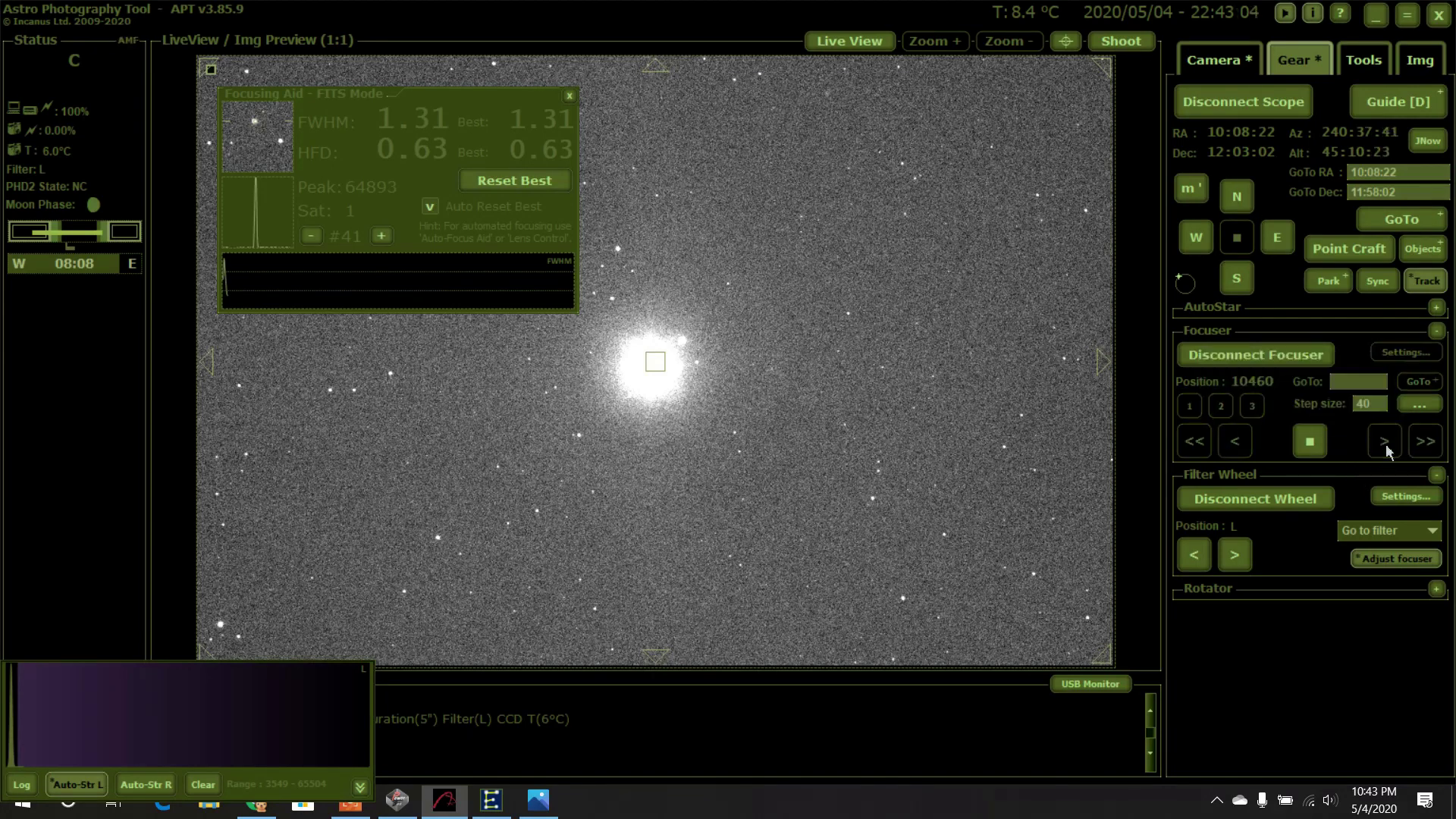
left_click(1123, 44)
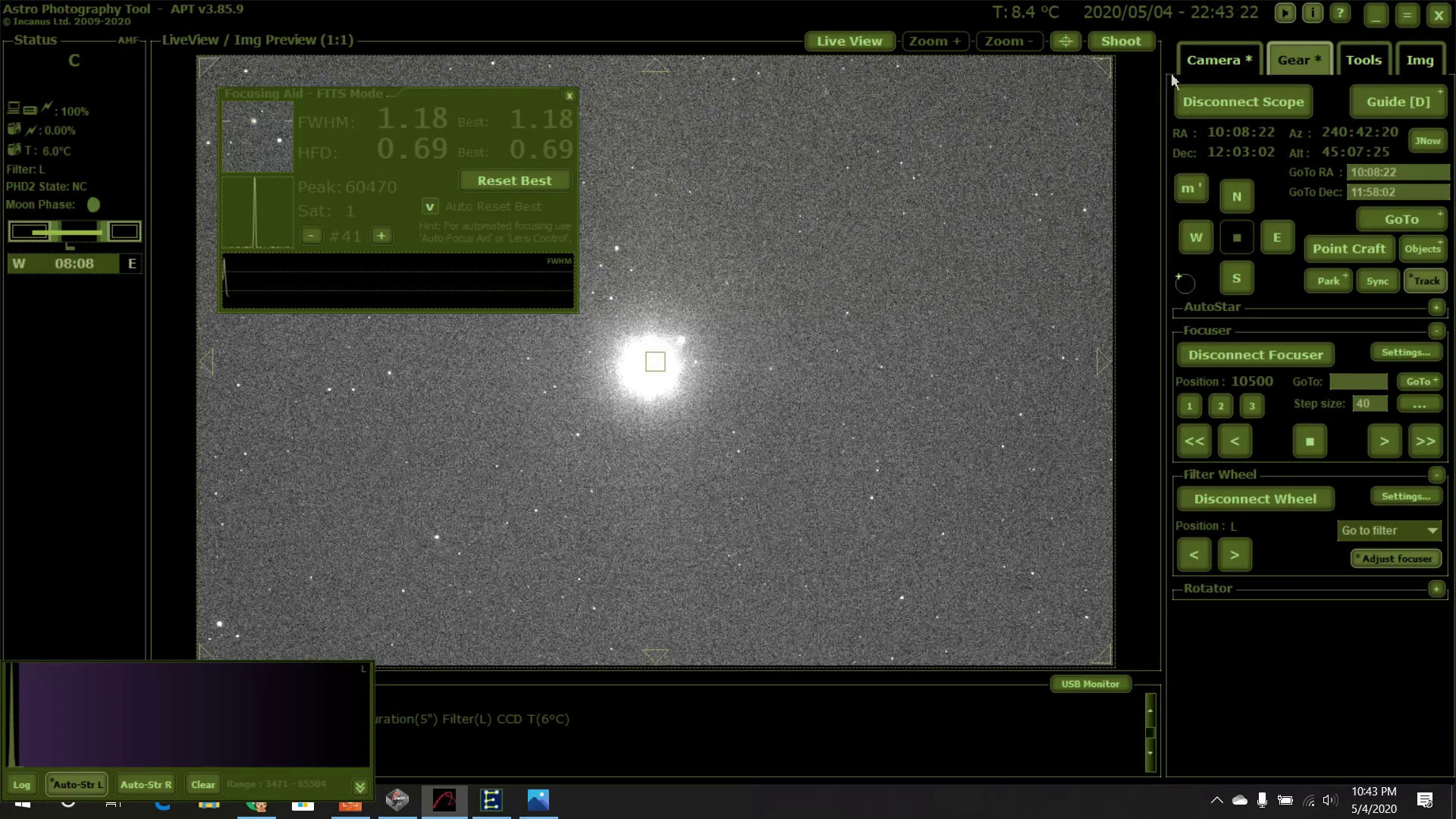
left_click(1385, 442)
left_click(1142, 45)
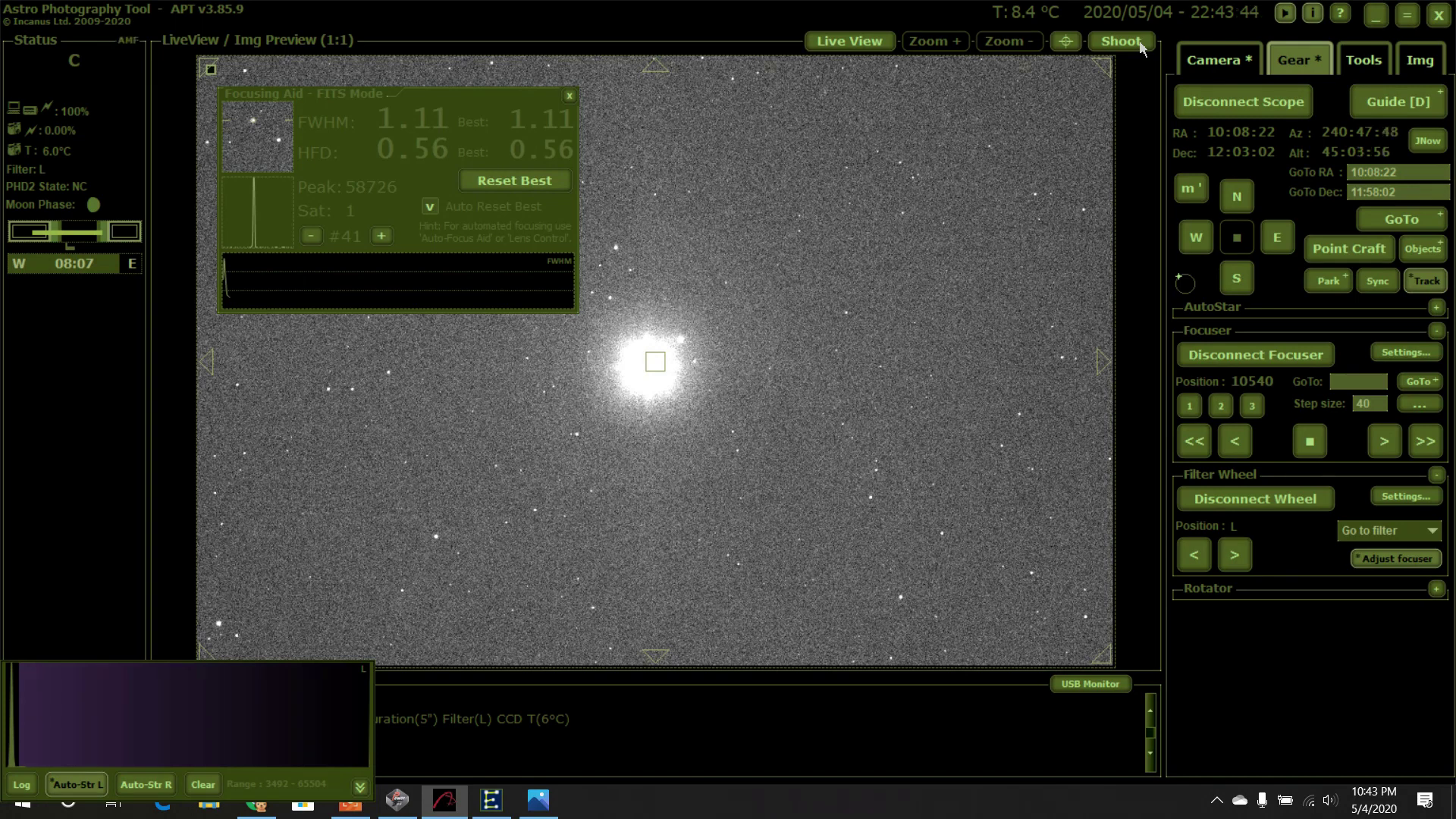
left_click(1387, 443)
left_click(1390, 448)
left_click(1123, 43)
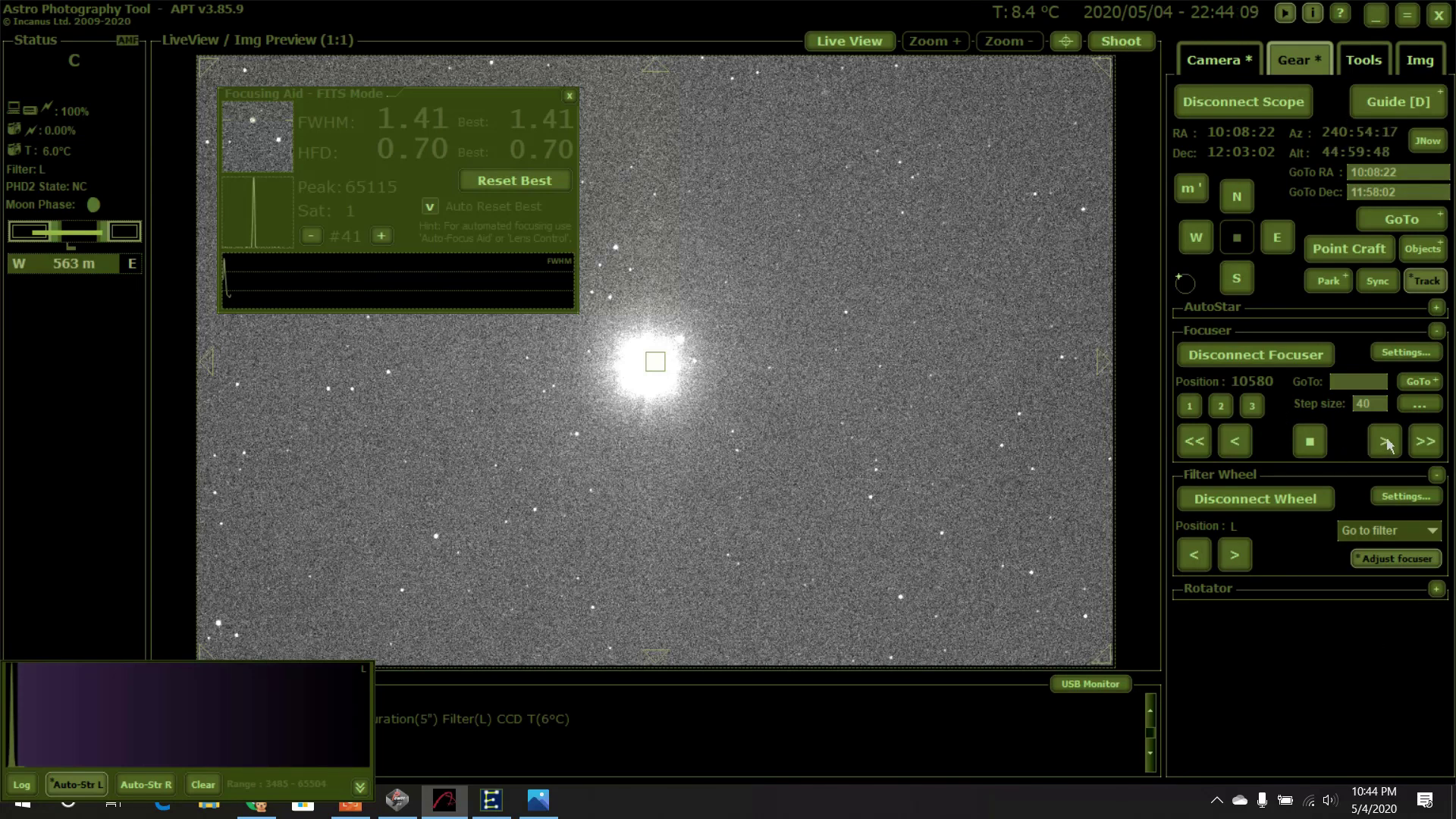
- Step the focuser outward by 40 to positions 10620, 10660 and 10700, shooting a frame at each
left_click(1384, 441)
left_click(1130, 44)
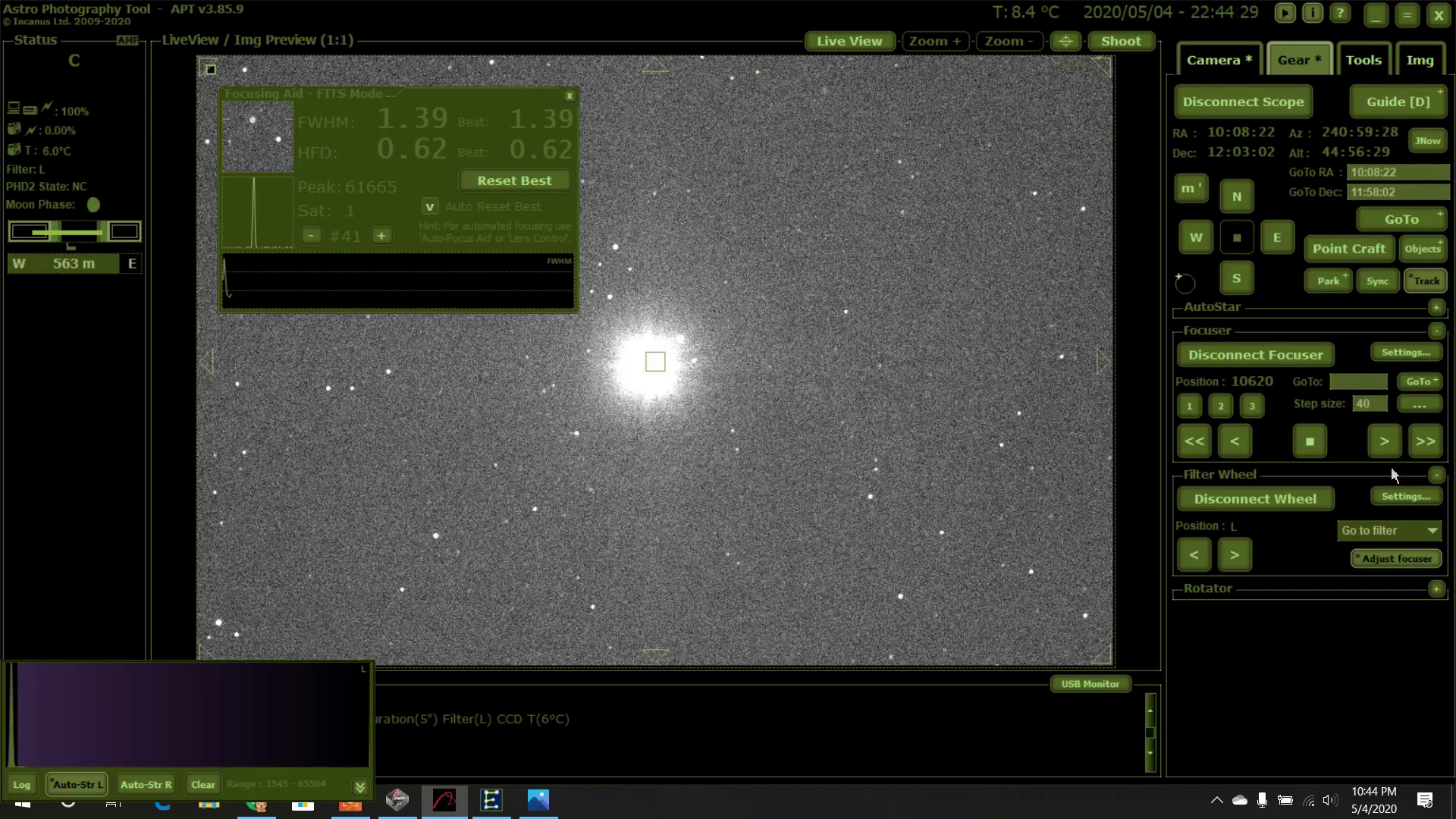
left_click(1384, 442)
left_click(1122, 42)
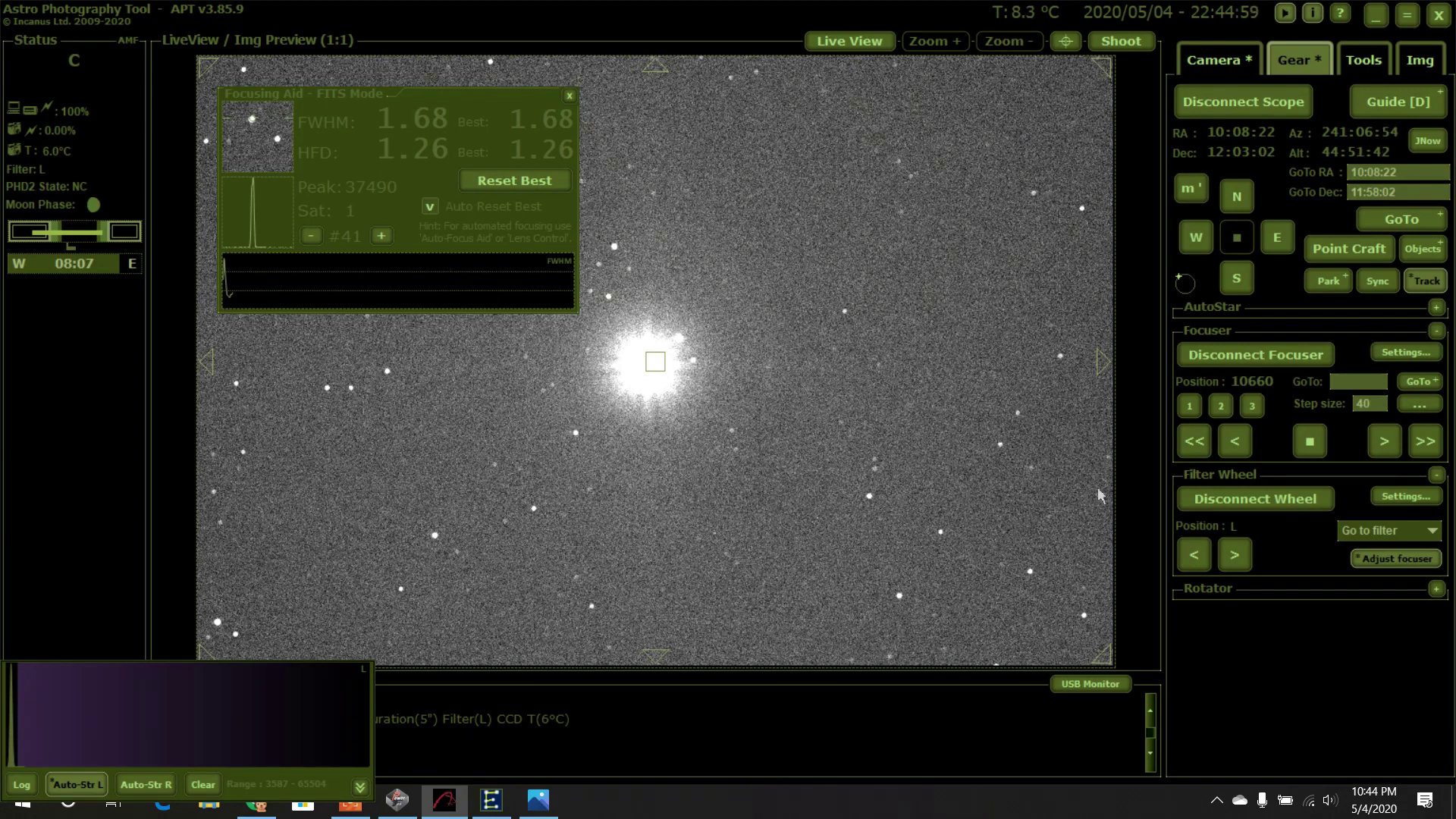
left_click(1113, 42)
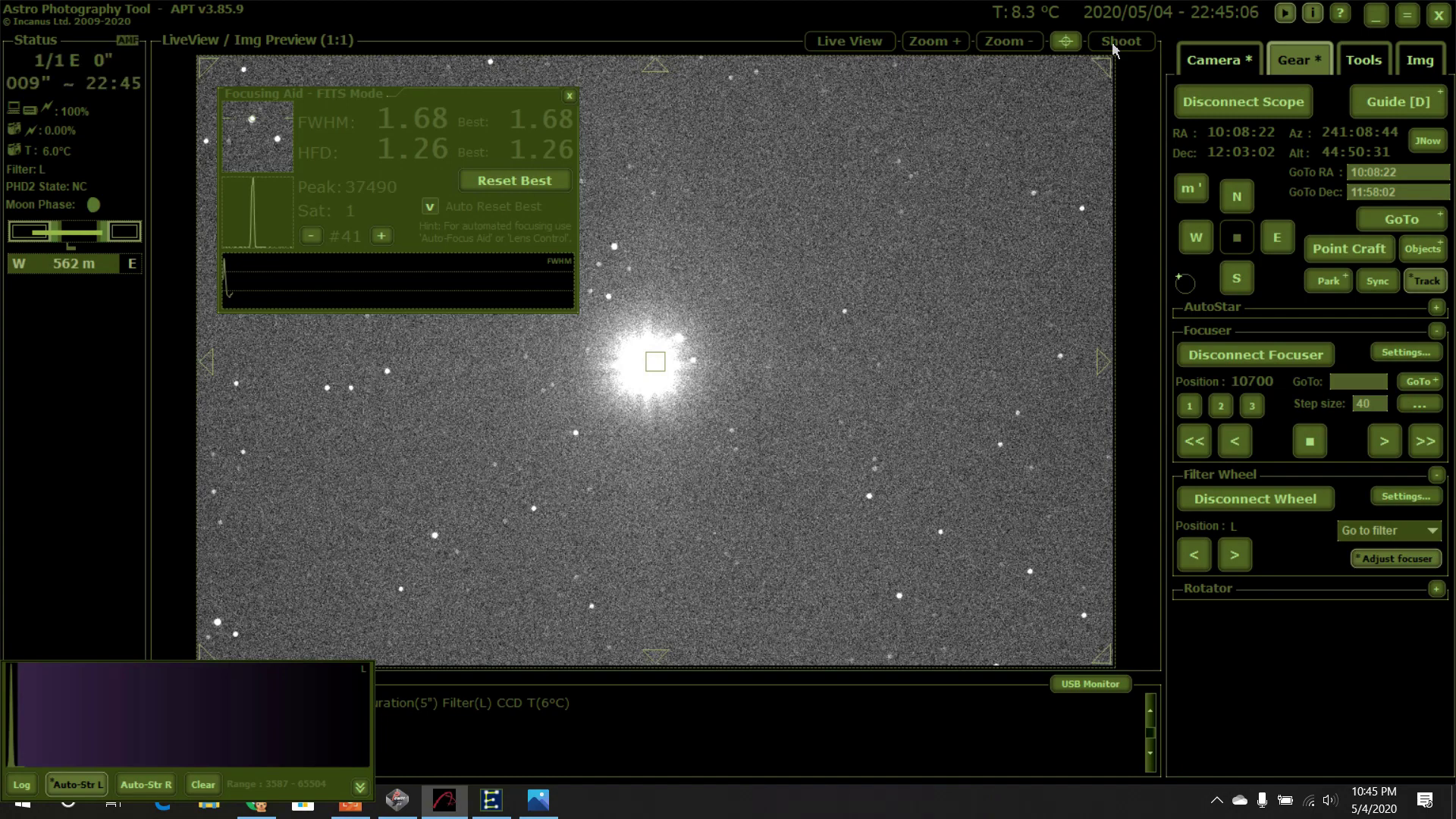